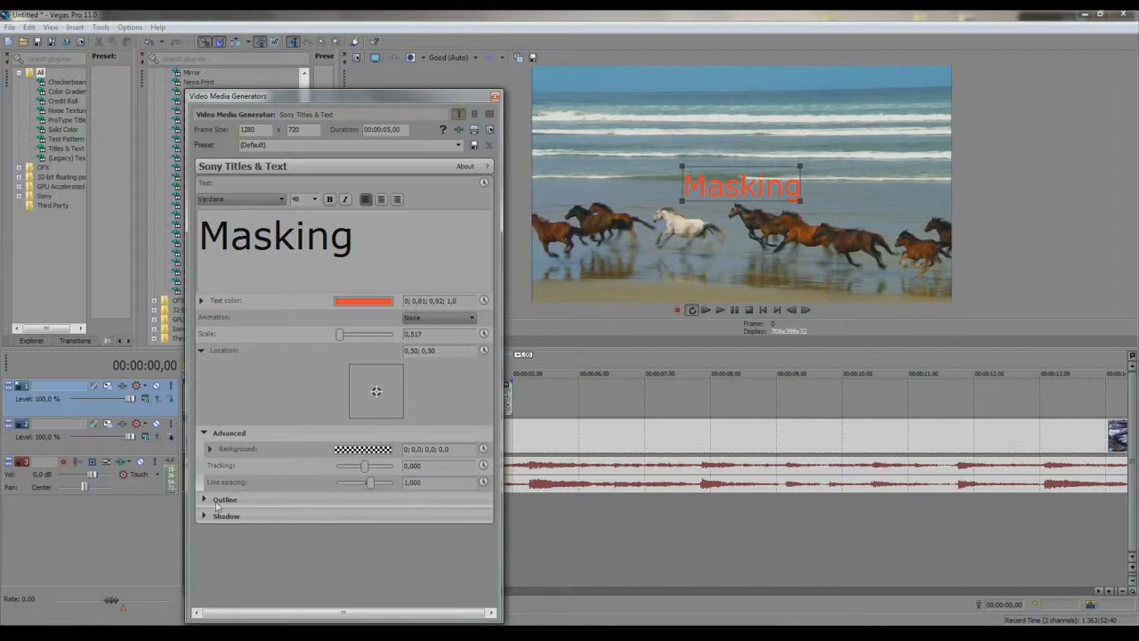
- Give the Masking title an outline of width 10 in a muted orange-red and close its generator settings
click(204, 500)
drag(337, 519, 432, 514)
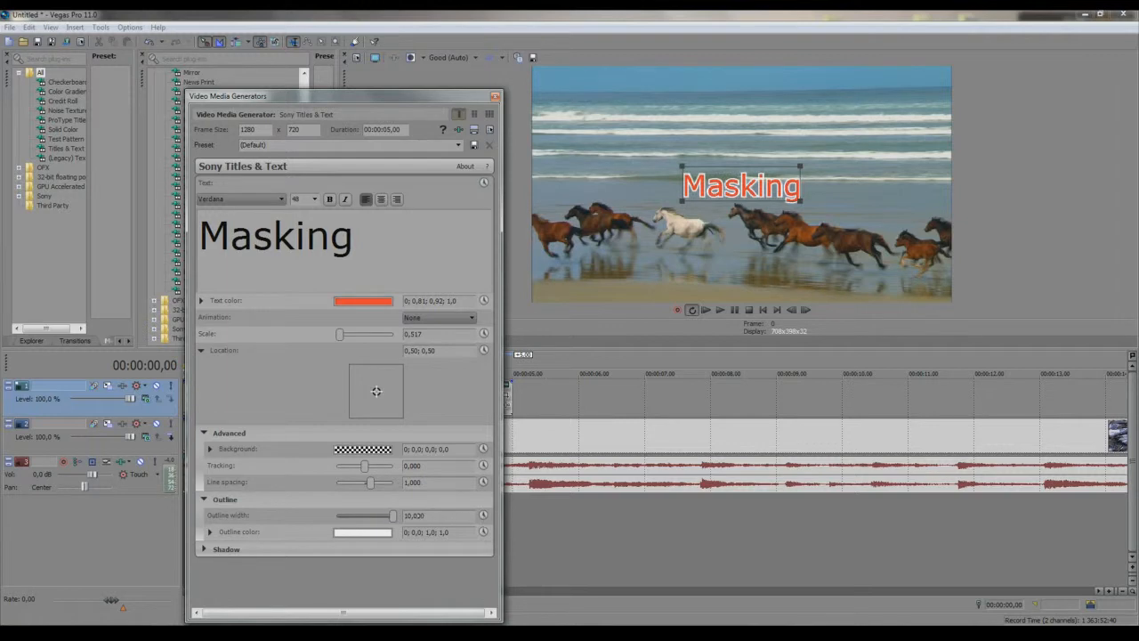
click(384, 535)
click(387, 508)
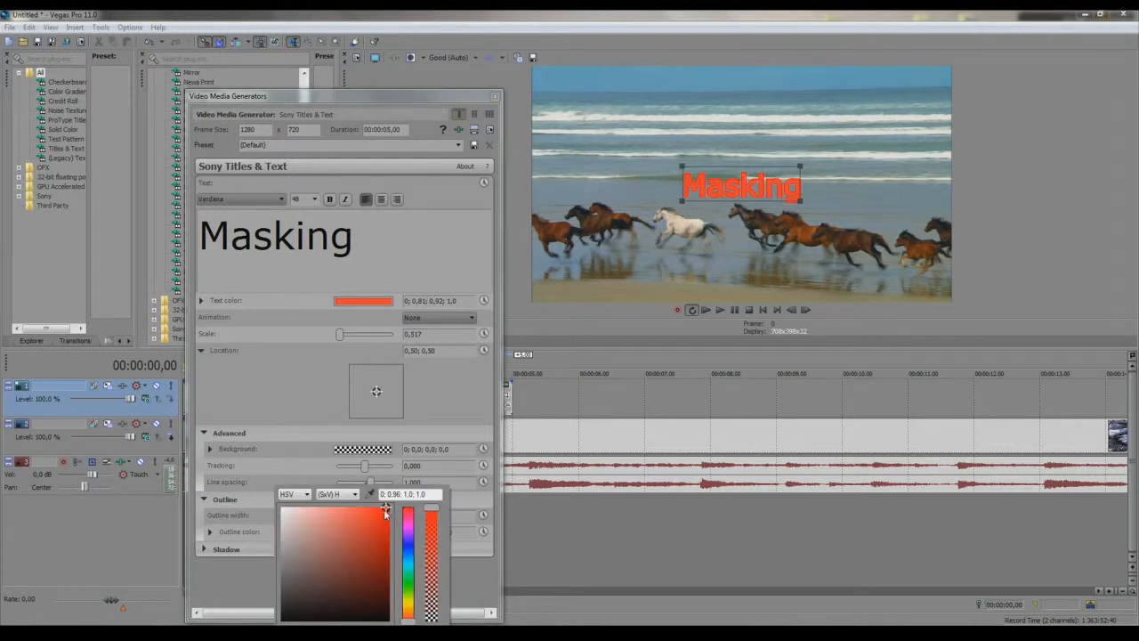
click(342, 531)
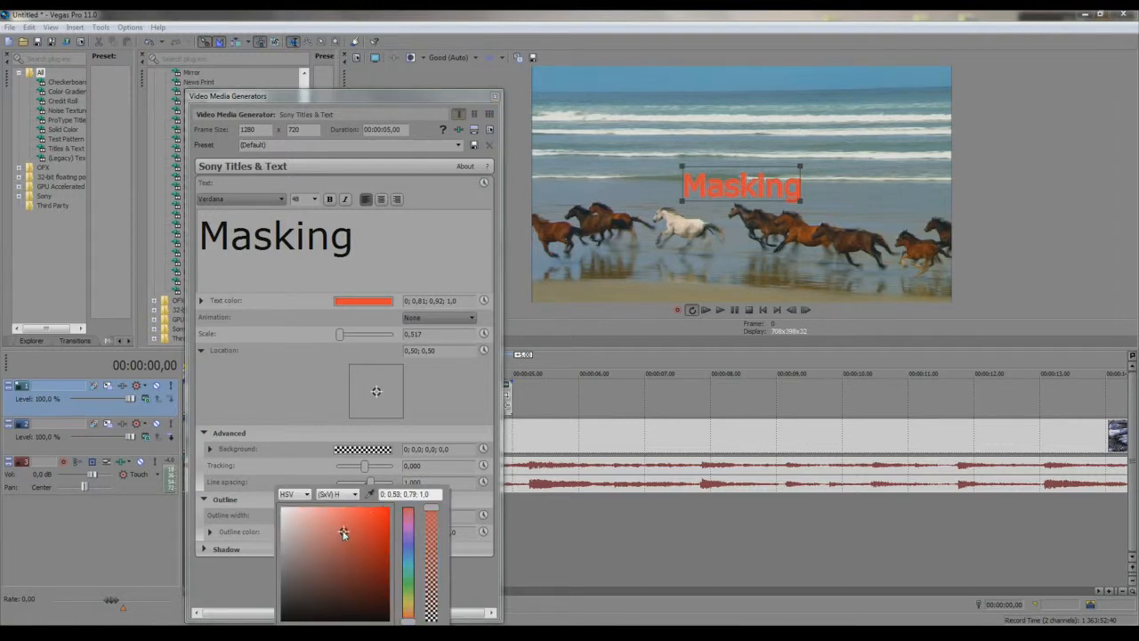
click(250, 558)
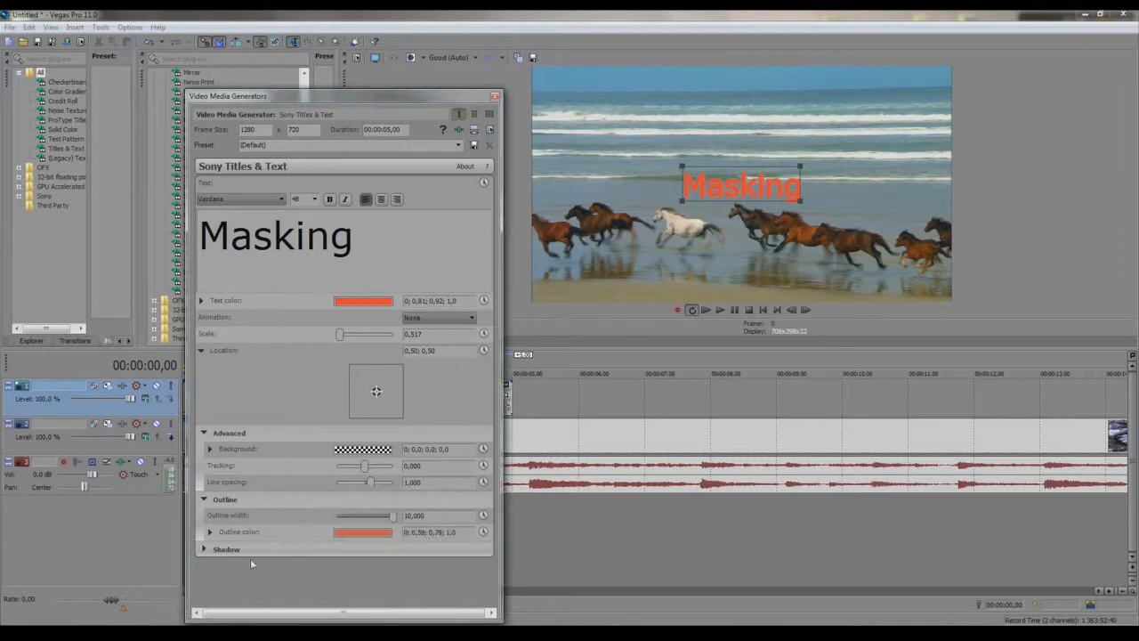
click(495, 98)
- At 00:00:01,22, pan the Masking title event so that the text sits near the lower edge of the video frame
click(376, 396)
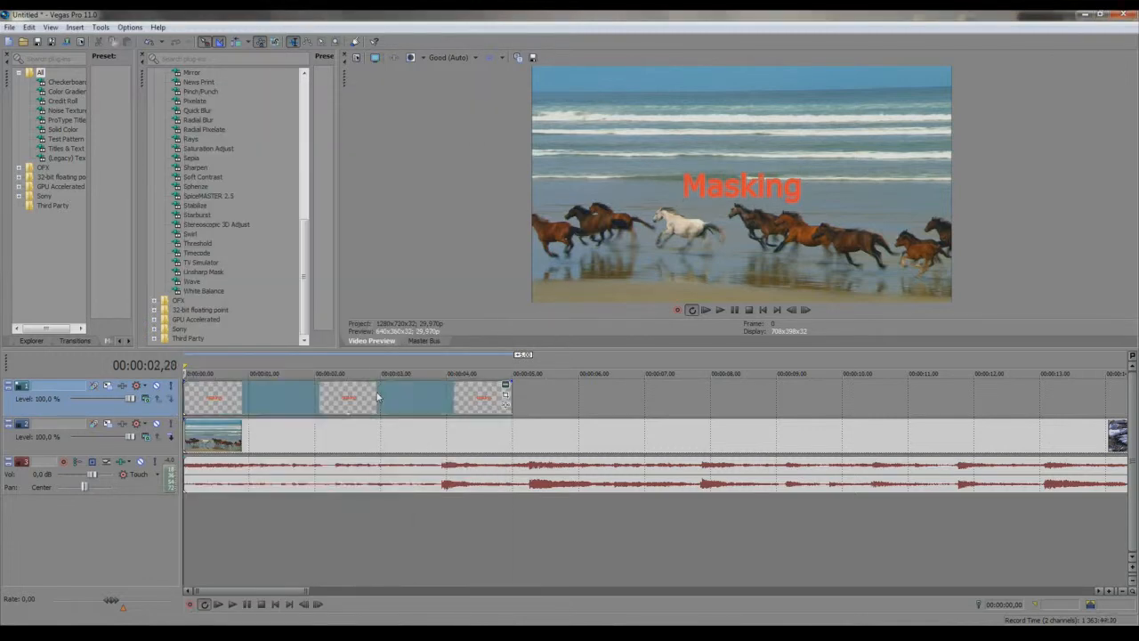
click(298, 399)
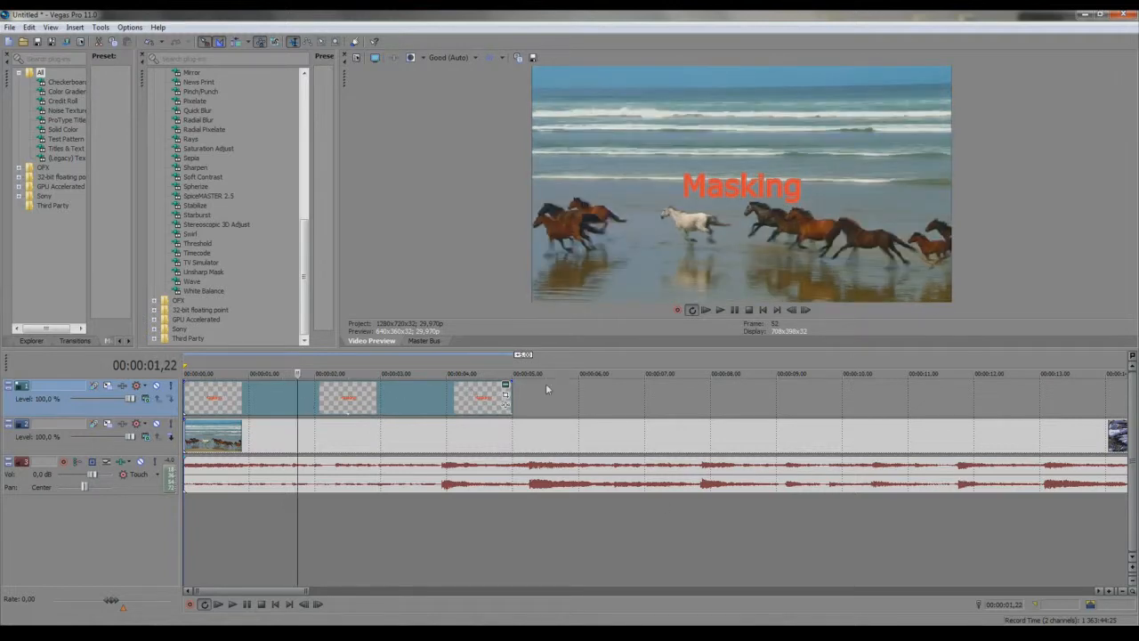
click(504, 386)
drag(491, 400, 481, 365)
click(585, 204)
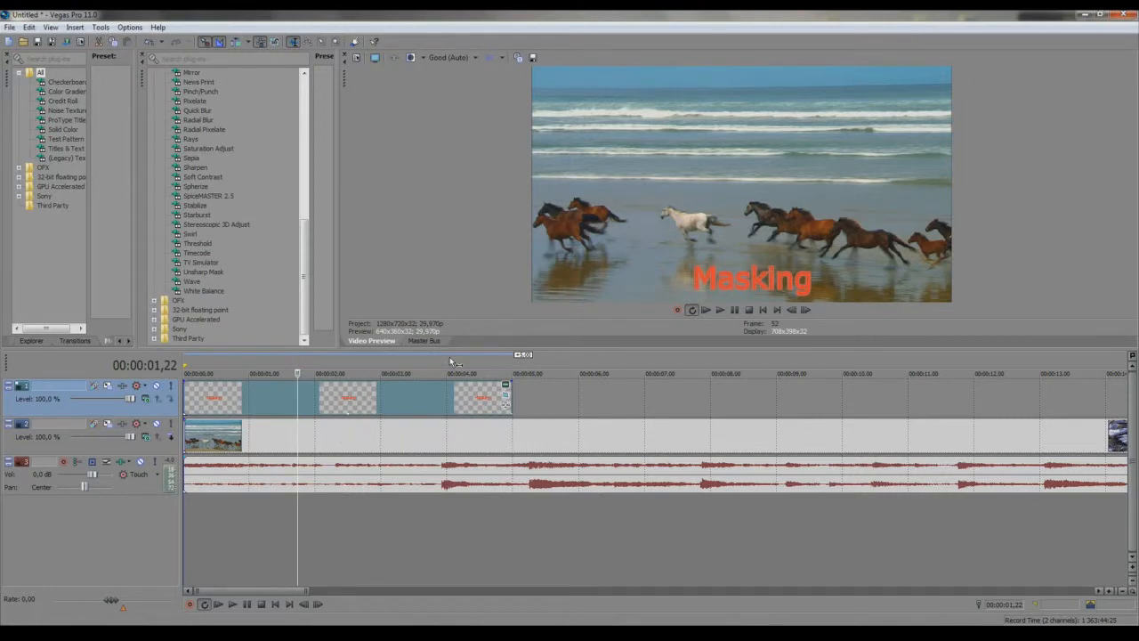
- Open the pan/crop settings of the Wildlife clip and enable its mask
scroll(535, 387, down, 8)
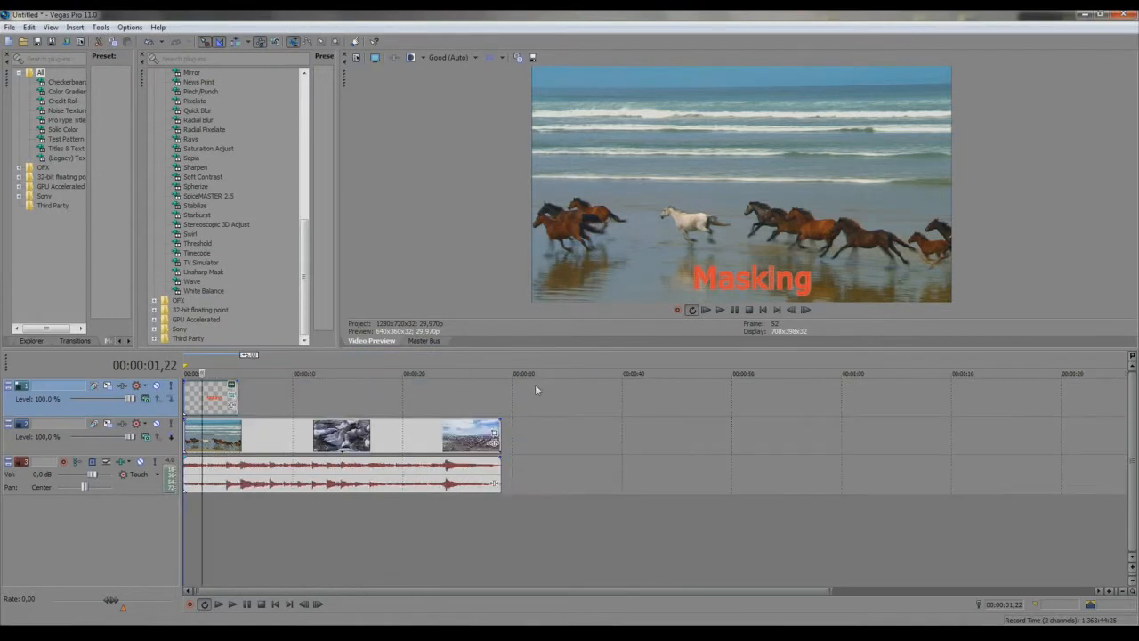
click(493, 435)
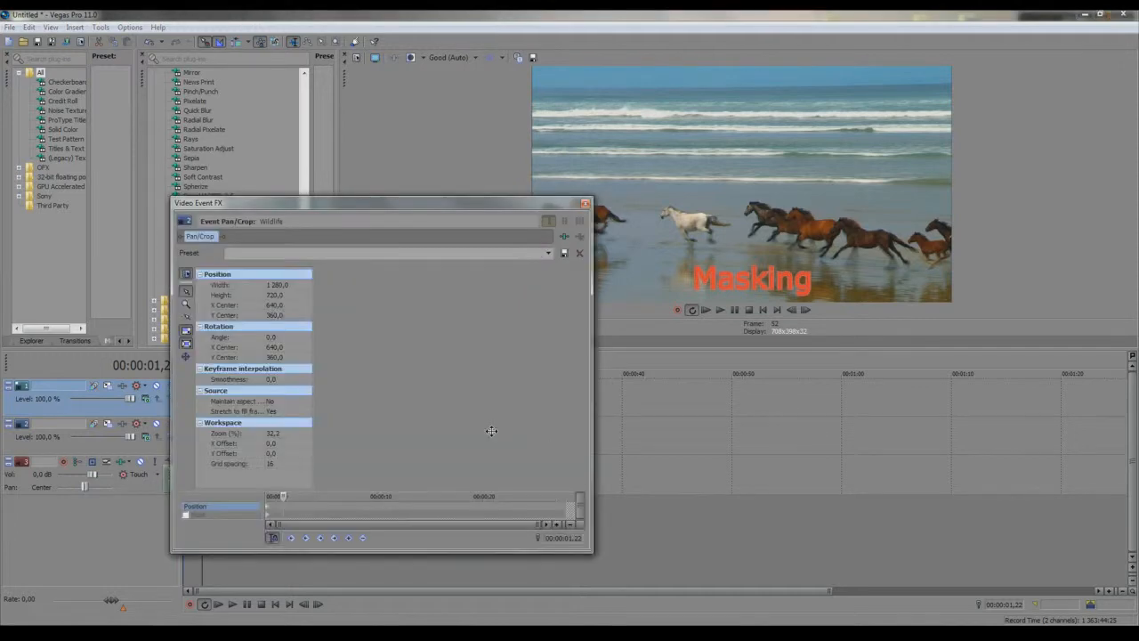
click(586, 205)
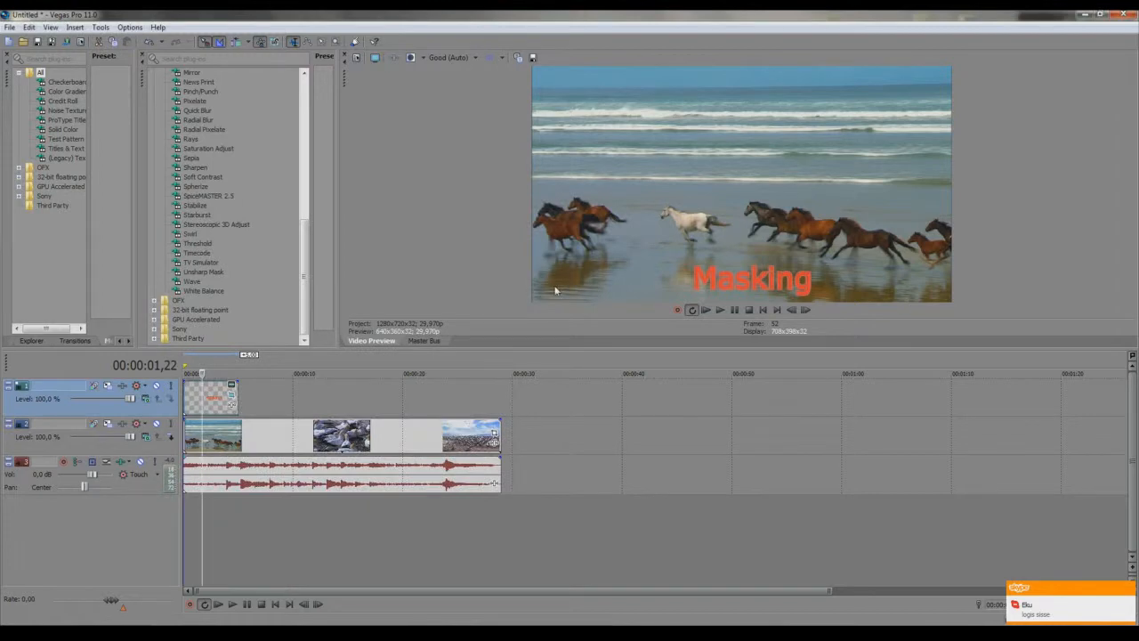
click(494, 435)
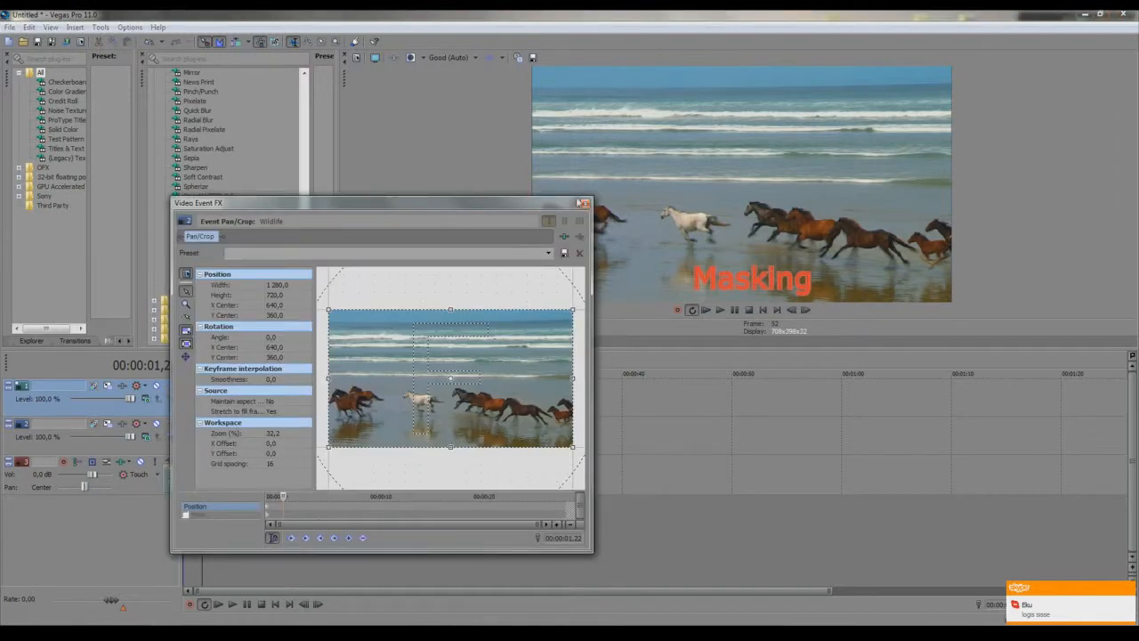
click(585, 204)
click(494, 435)
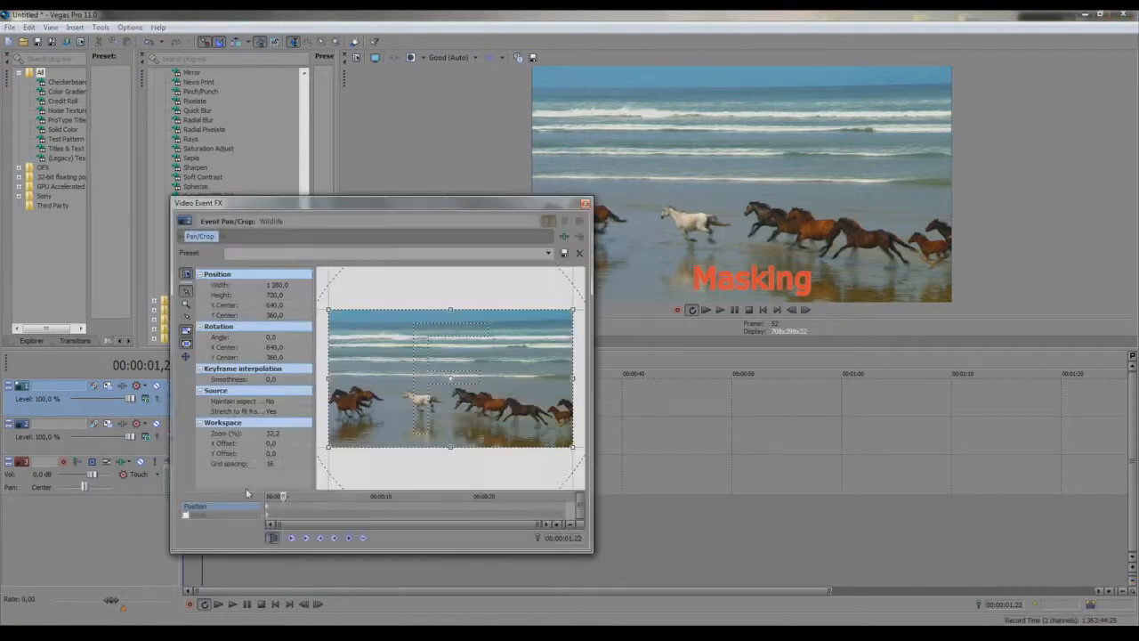
click(185, 516)
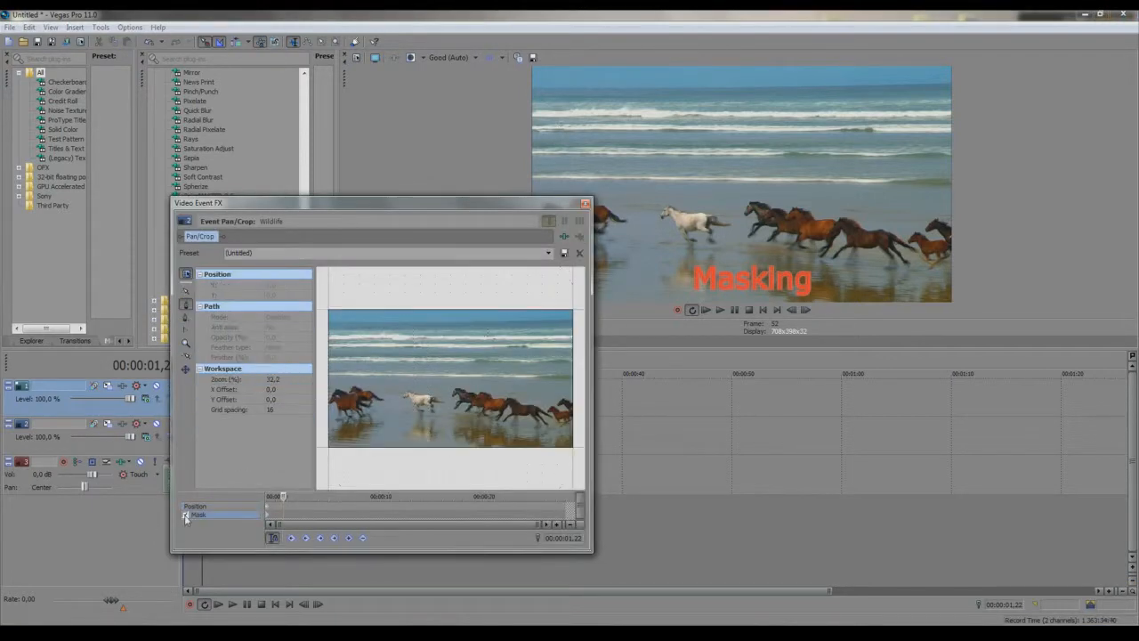
- Draw a closed four-point mask around the white horse at 00:00:01,22
scroll(324, 448, up, 1)
right_click(325, 449)
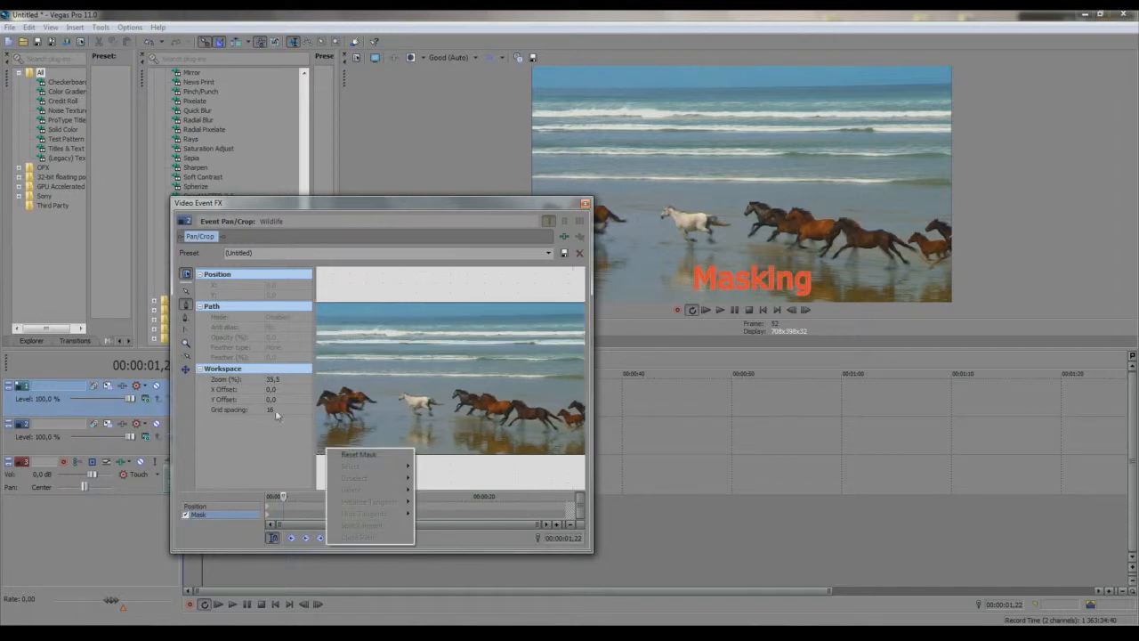
click(272, 425)
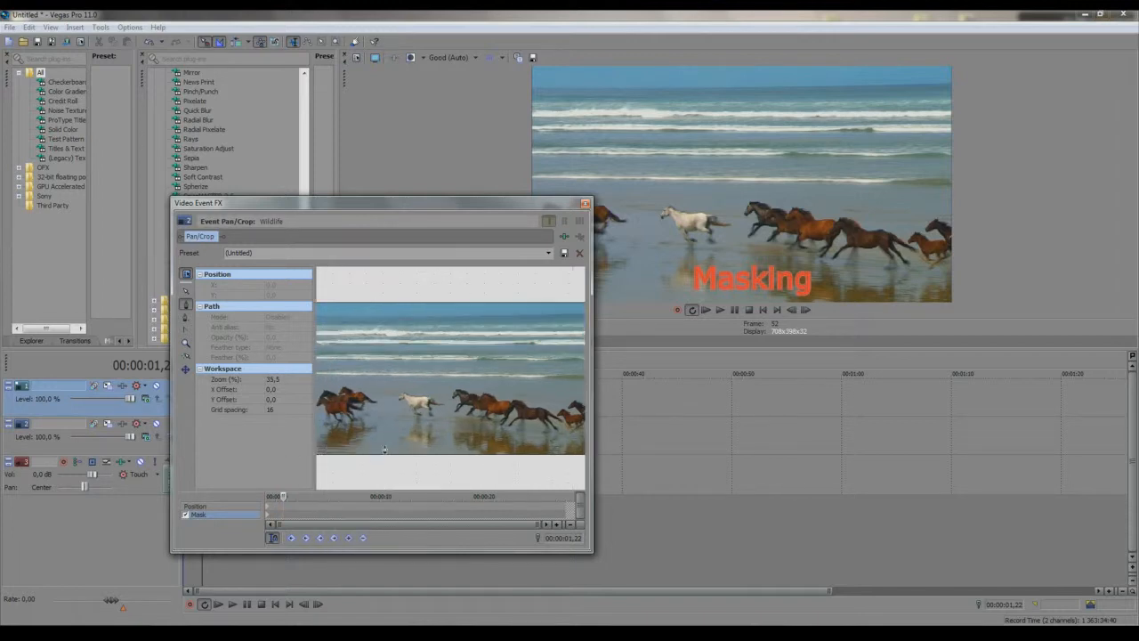
click(391, 435)
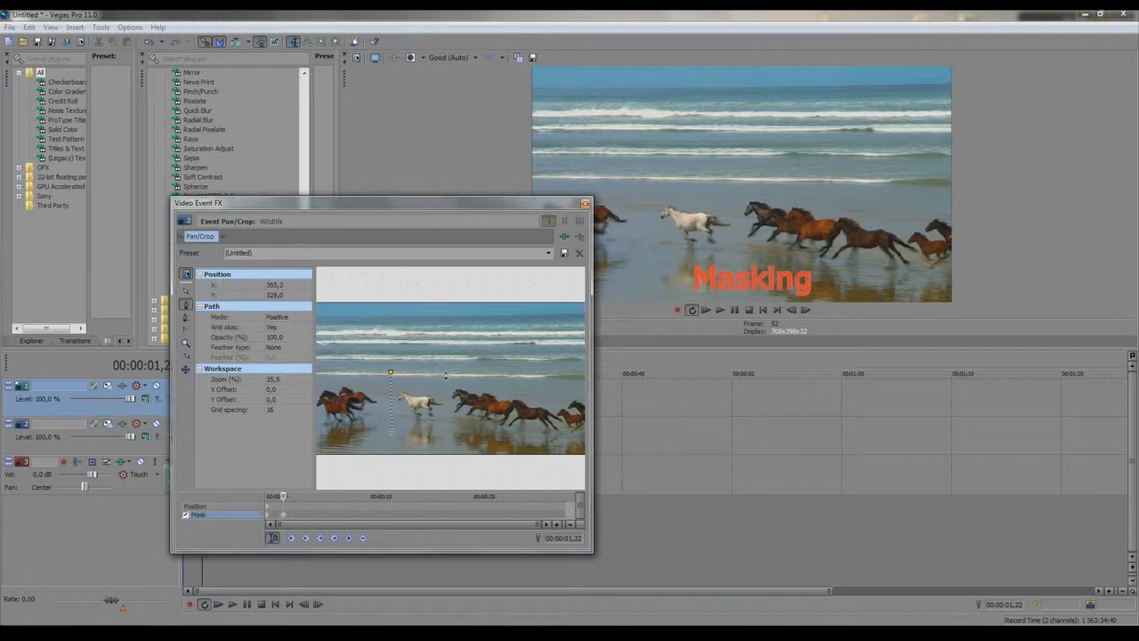
click(392, 436)
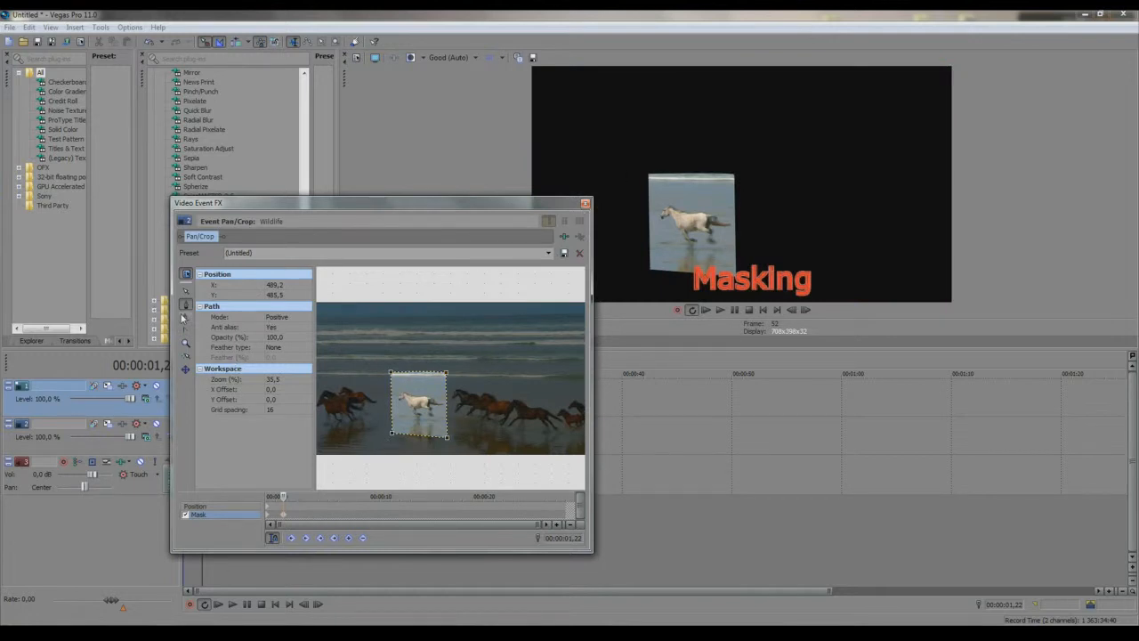
- Set the mask's feather type to Both at 8%, then close the settings and play back the masked clip
click(276, 347)
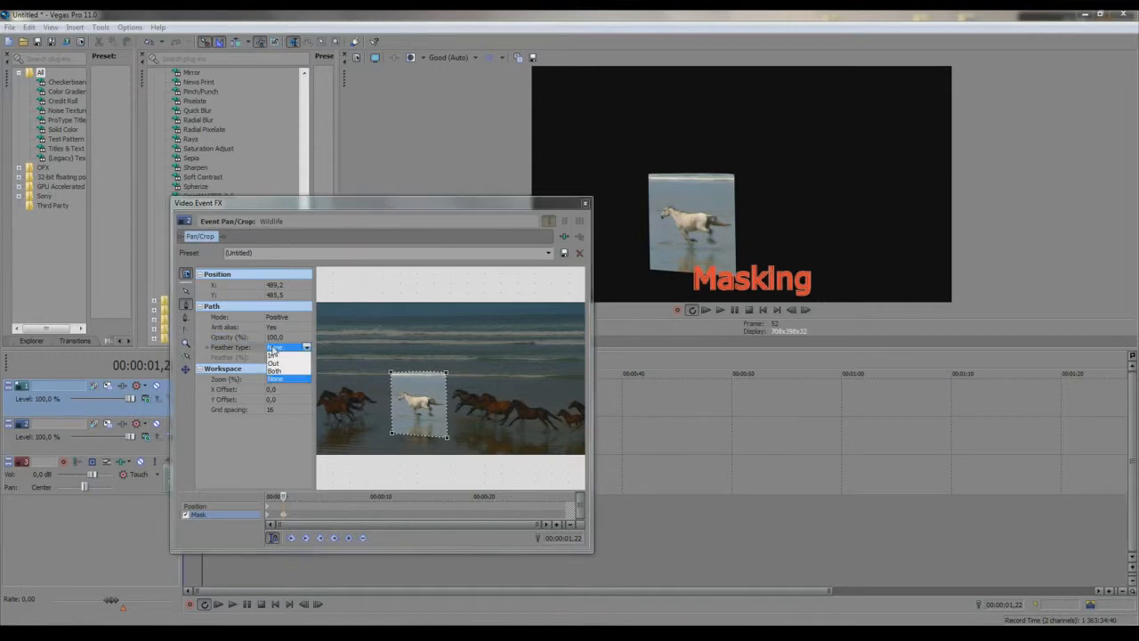
click(276, 371)
click(280, 357)
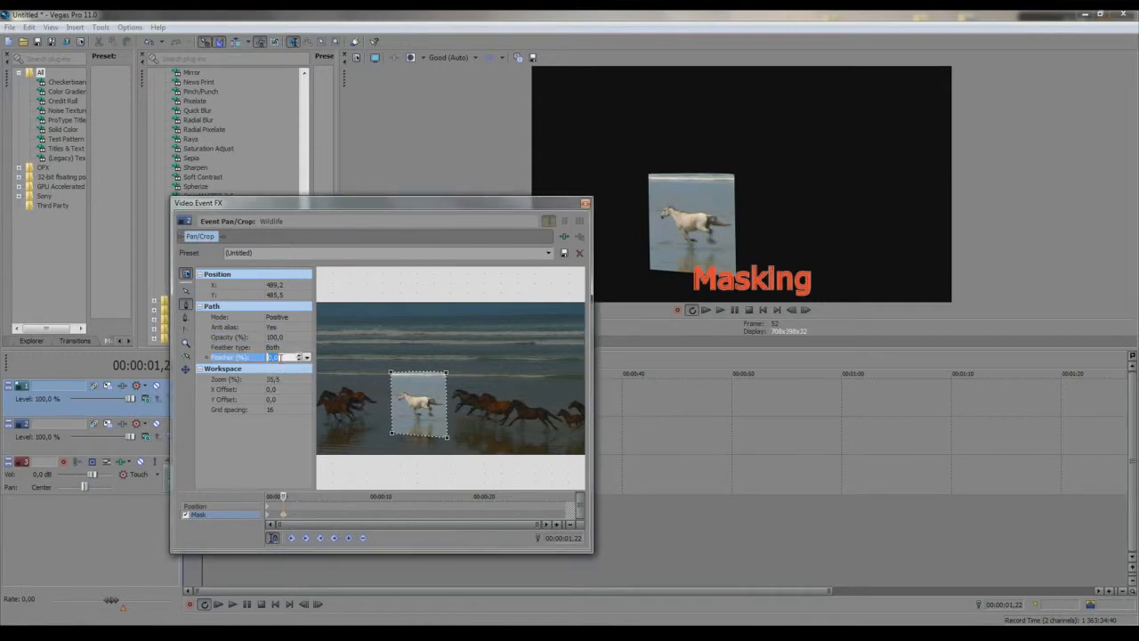
scroll(270, 357, up, 5)
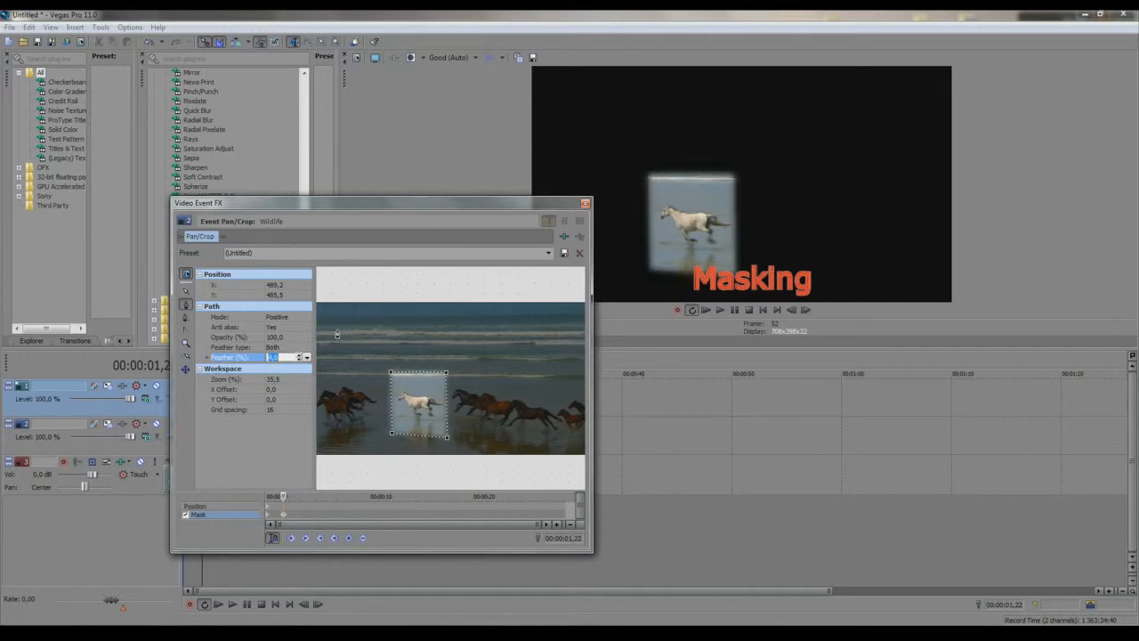
click(585, 203)
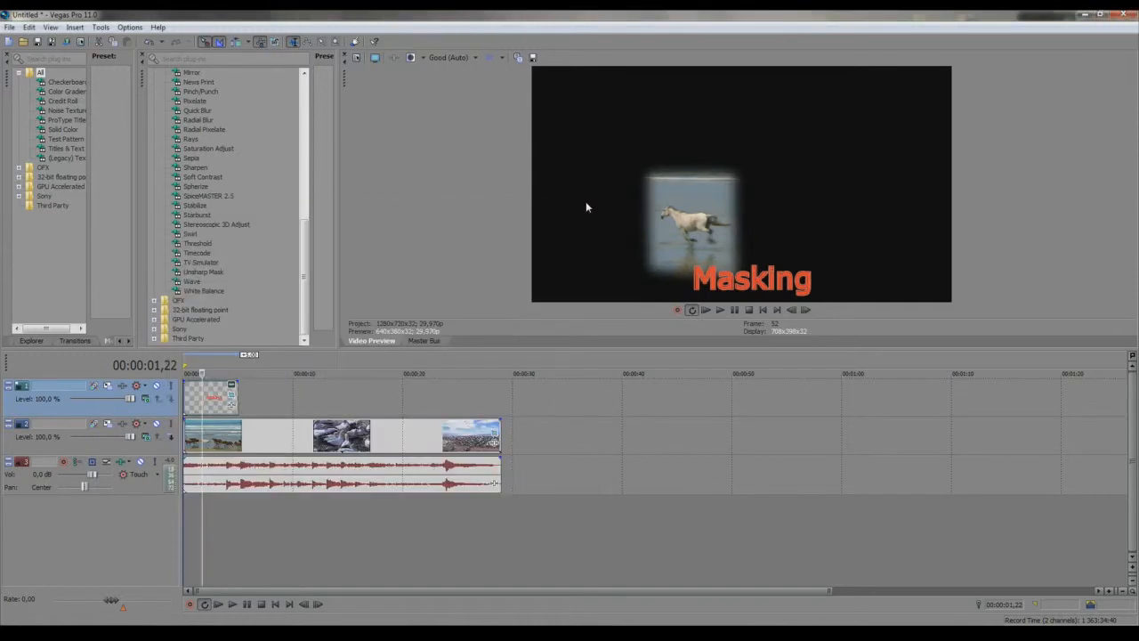
click(222, 606)
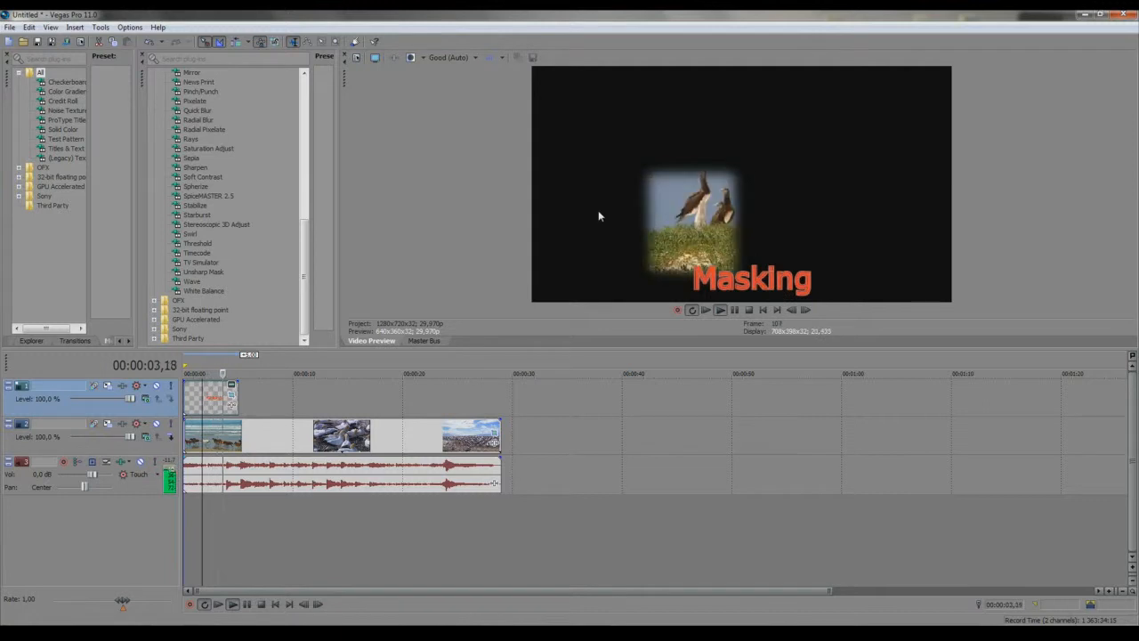
click(247, 604)
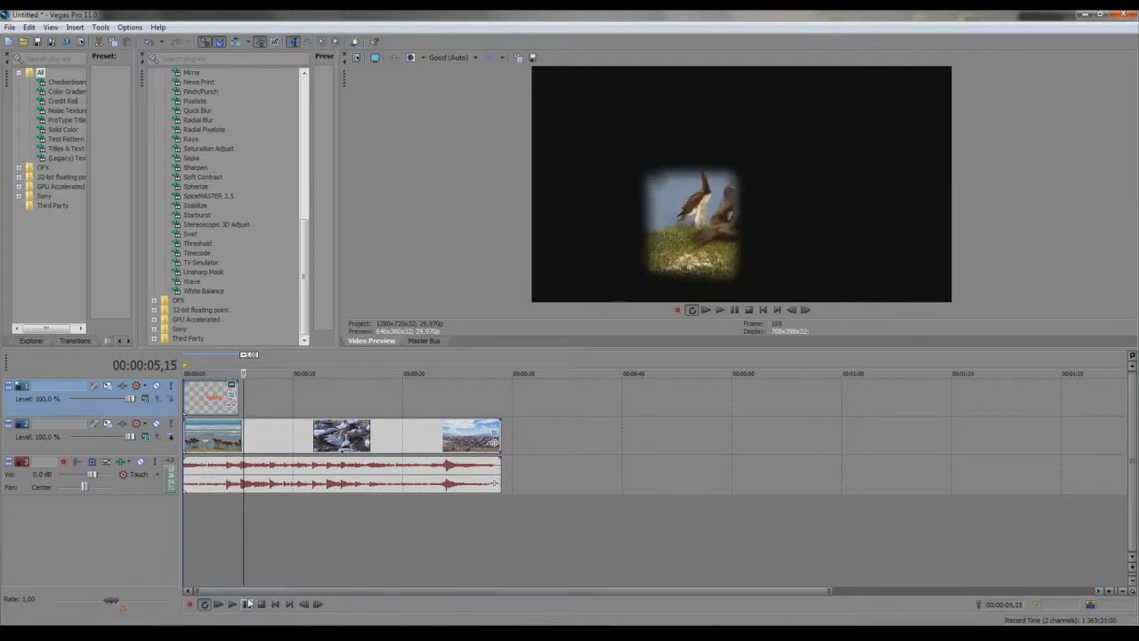
- At 00:00:05,00, move the Masking title's pan frame to a centre of about X 646, Y 211
click(229, 399)
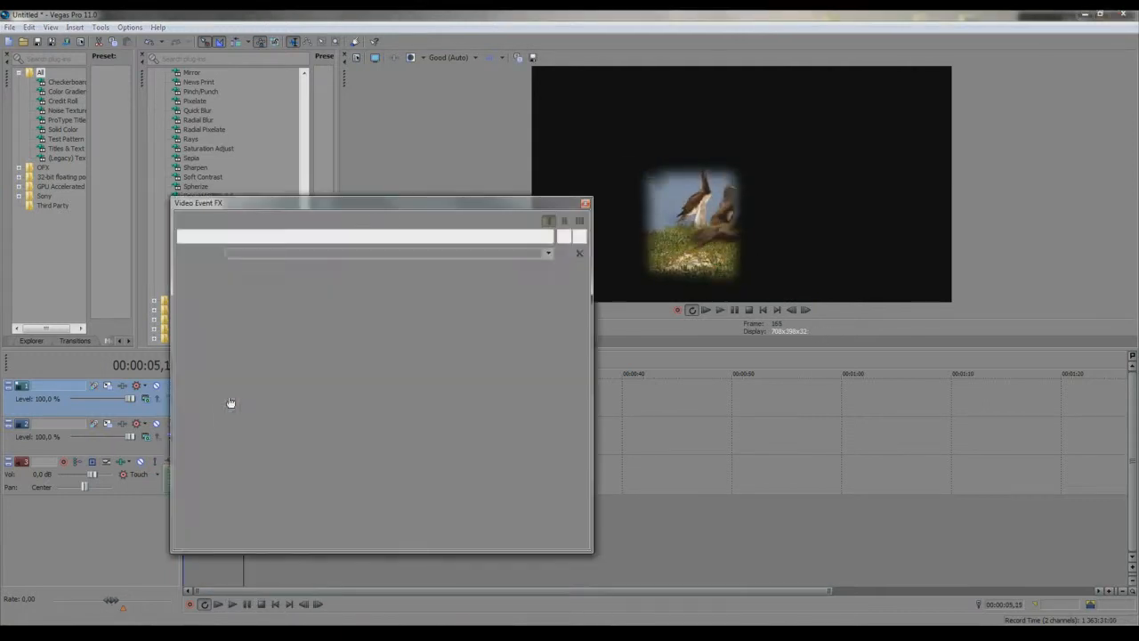
drag(473, 361, 477, 365)
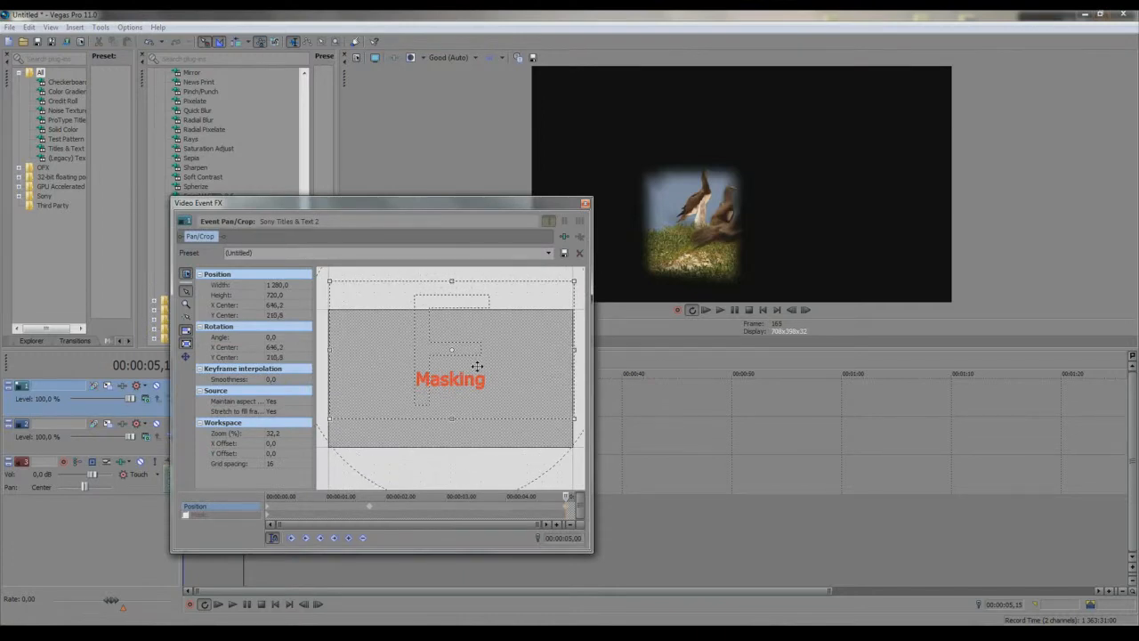
click(585, 203)
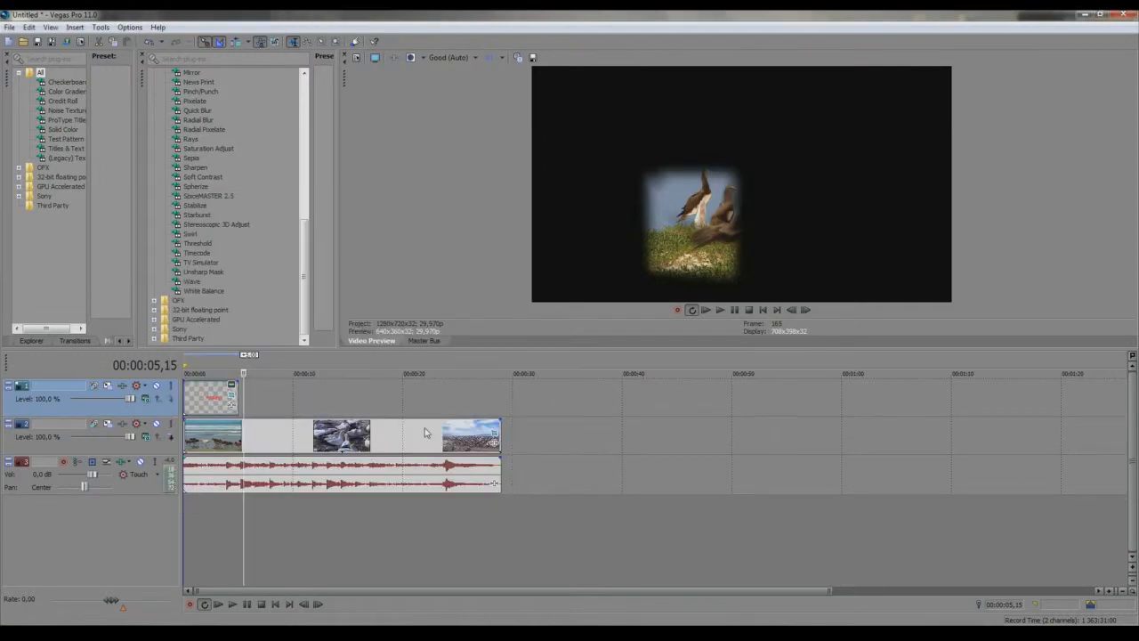
- At 00:00:01,22, add a position keyframe to the Wildlife clip and pan it so the masked horse sits in the frame's upper-left area
click(495, 430)
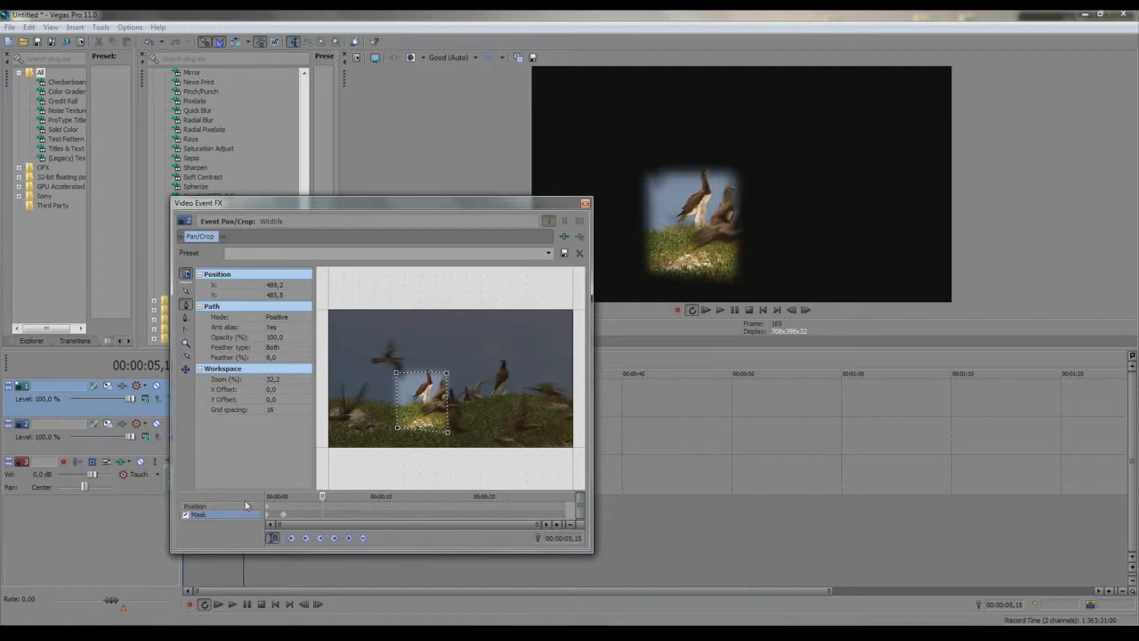
click(268, 508)
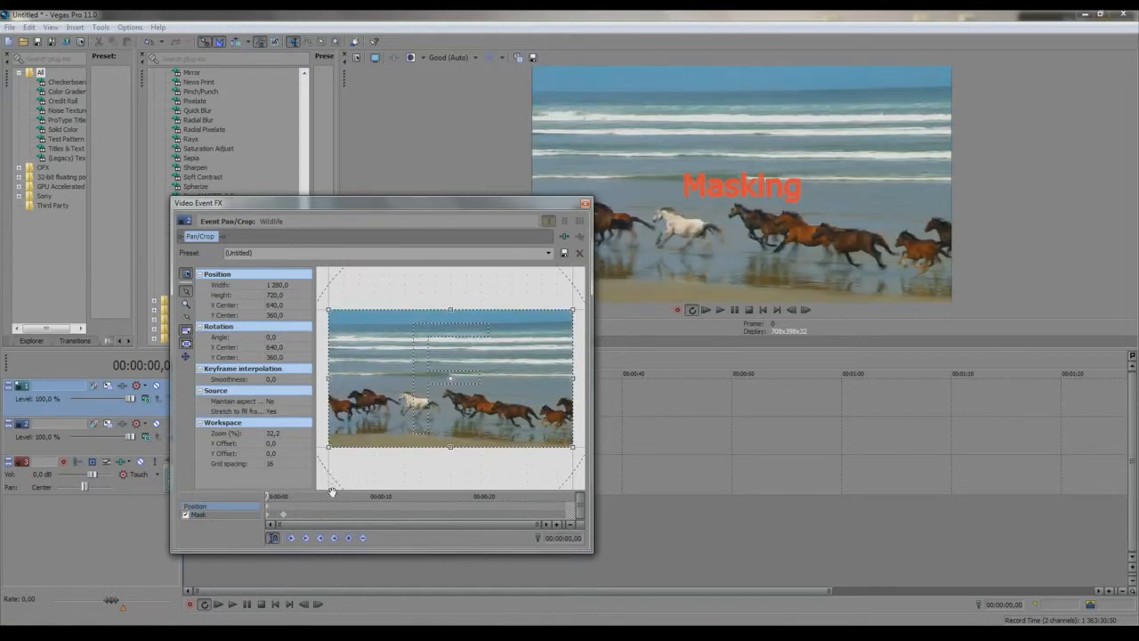
click(268, 516)
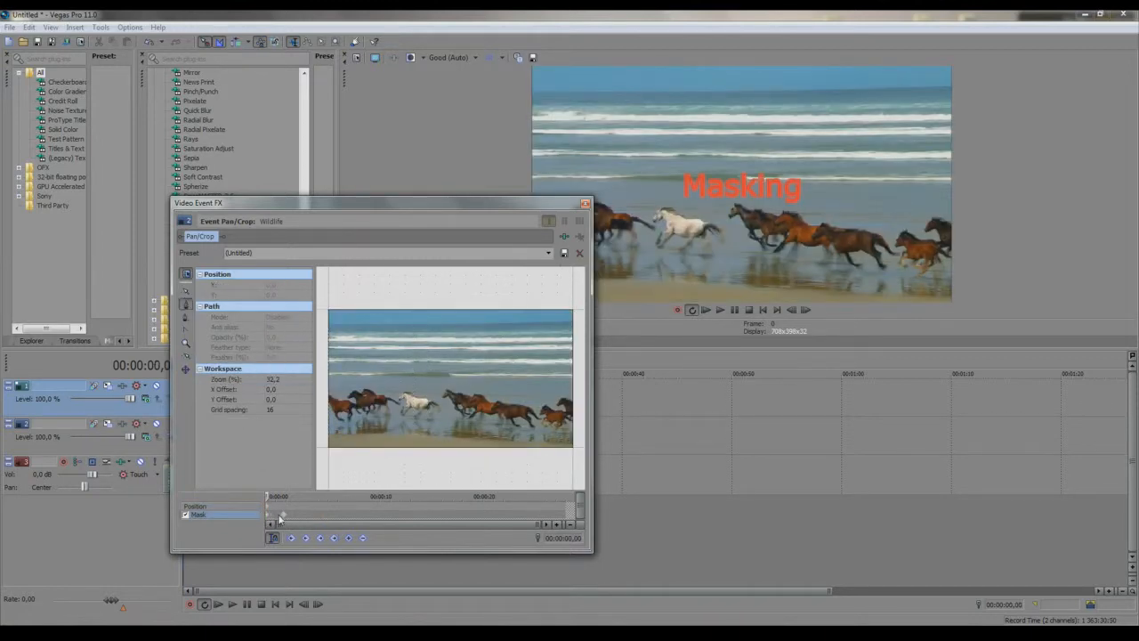
click(283, 507)
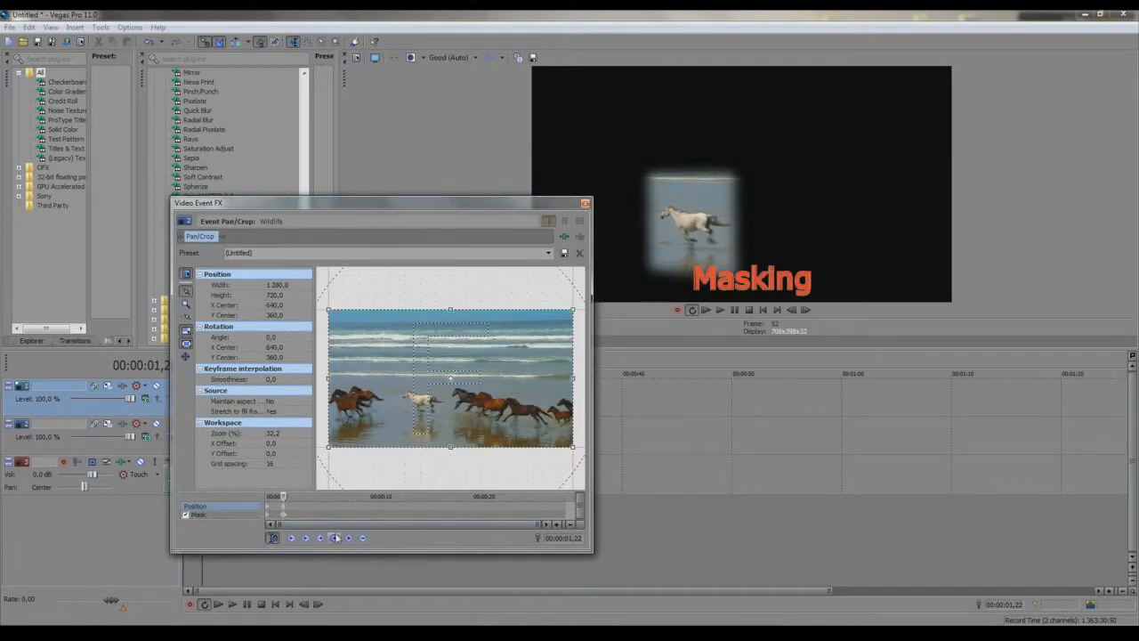
drag(431, 390, 480, 428)
click(585, 204)
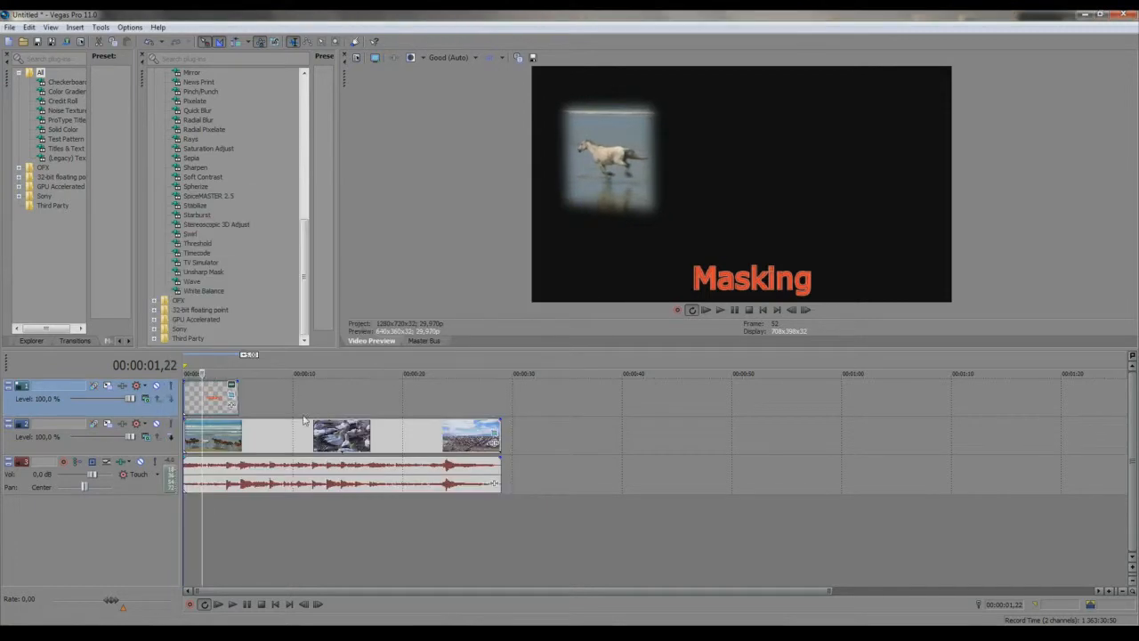
right_click(158, 445)
click(178, 469)
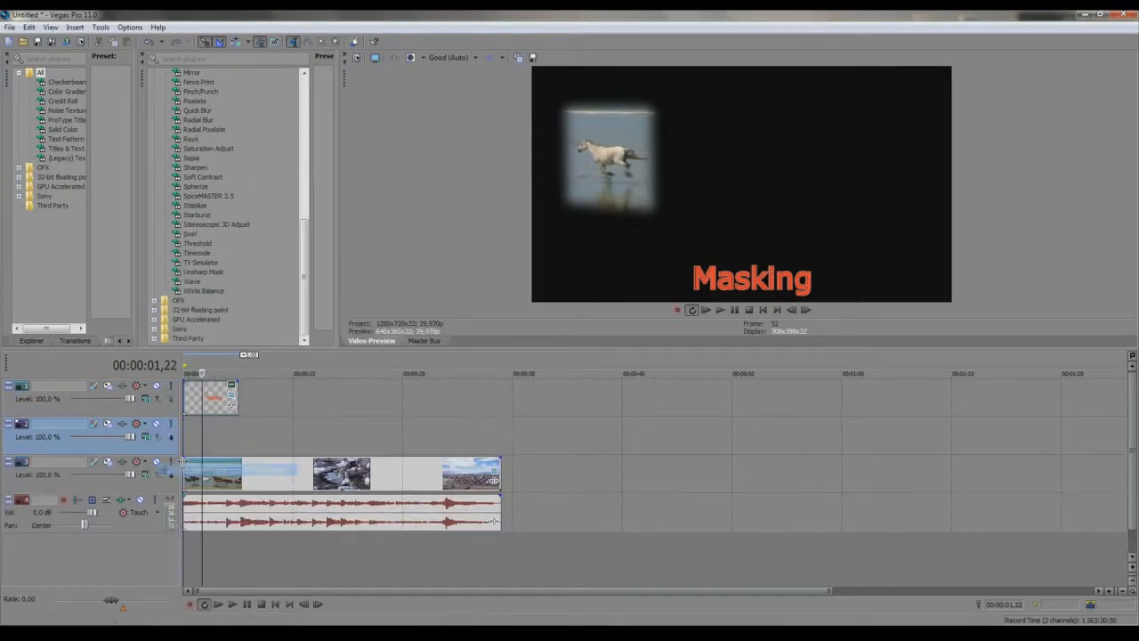
click(230, 469)
right_click(230, 469)
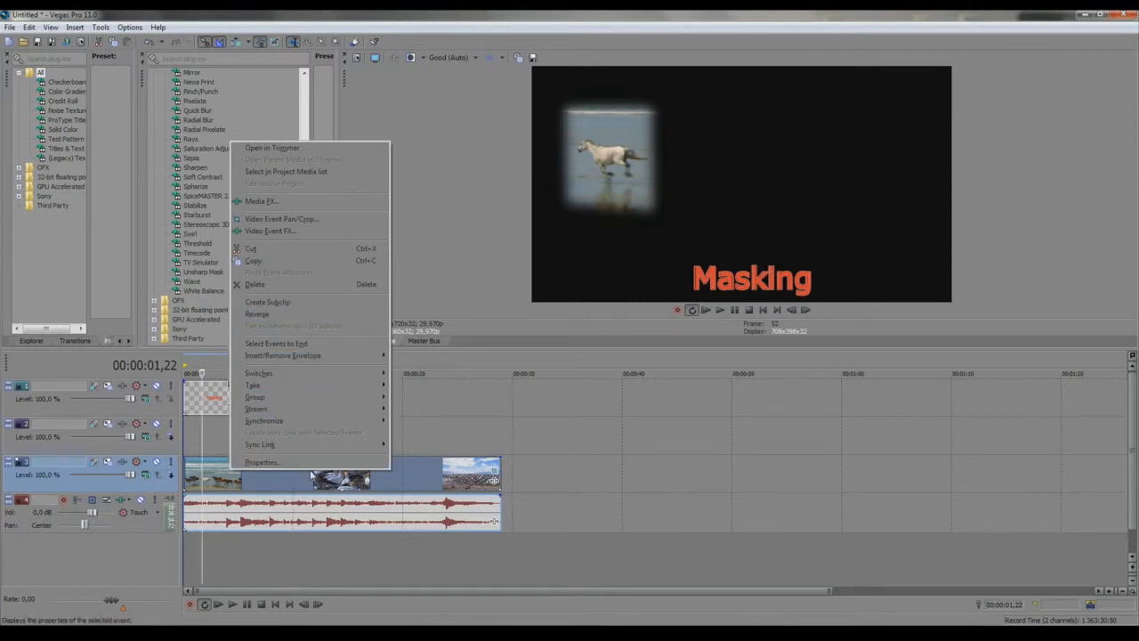
right_click(169, 473)
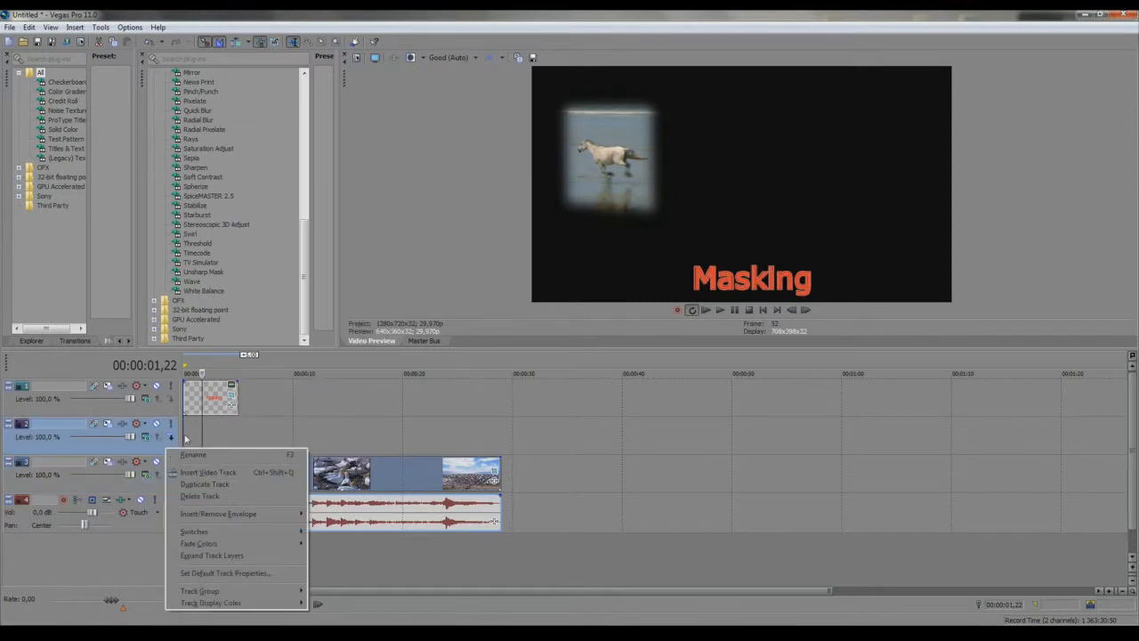
click(186, 497)
- Duplicate the Wildlife video track and reset the mask on the upper copy at 00:00:01,22
right_click(171, 450)
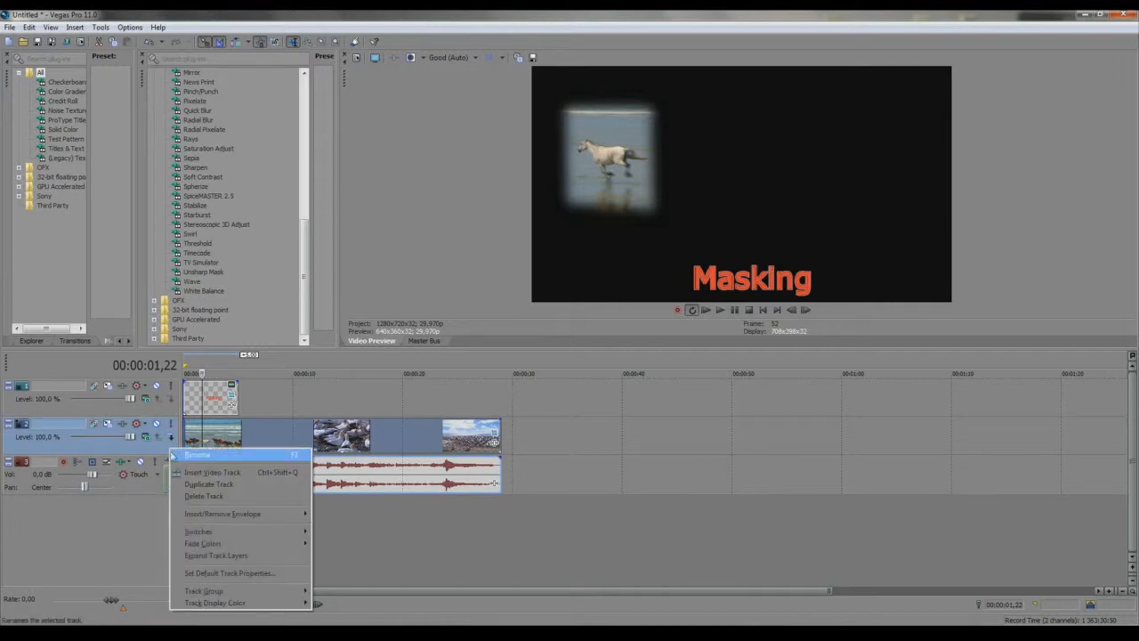
click(193, 488)
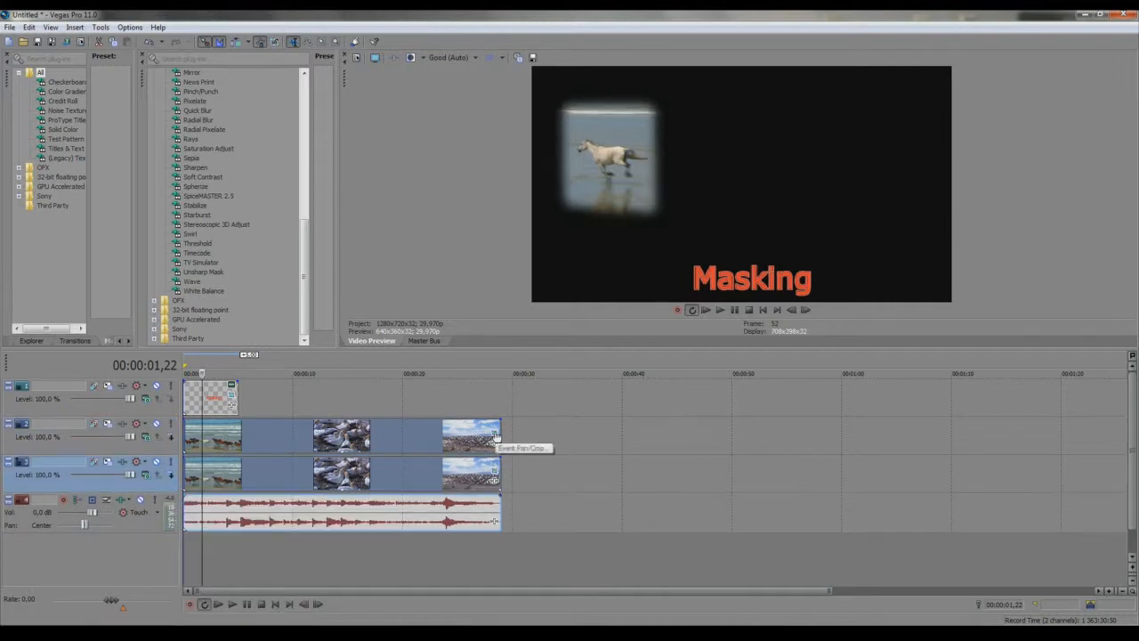
click(494, 462)
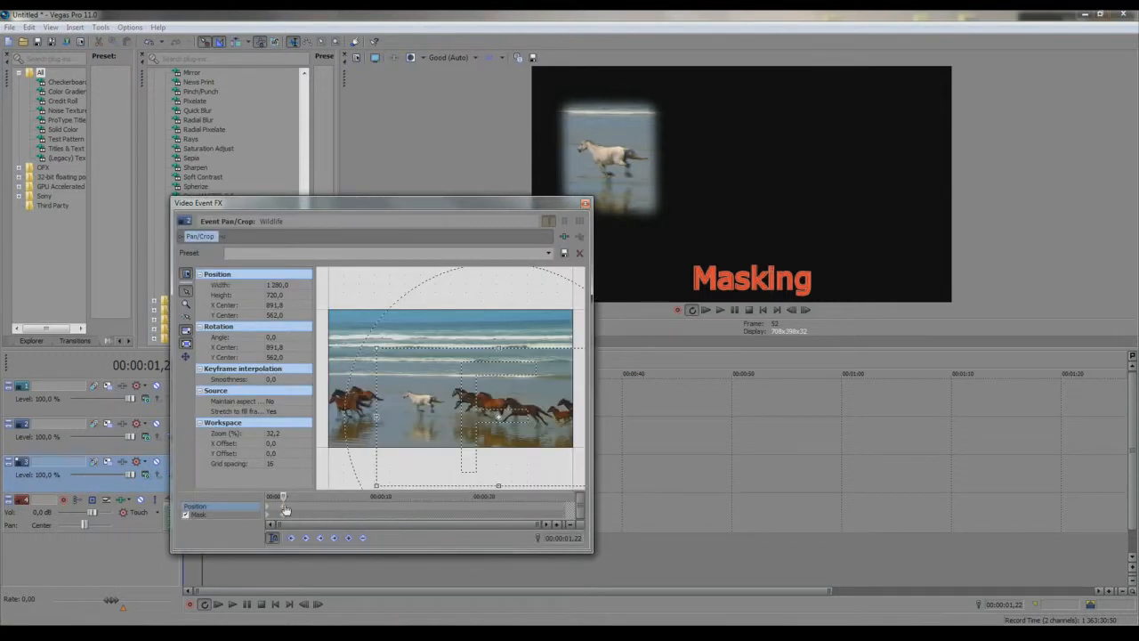
click(283, 517)
right_click(437, 389)
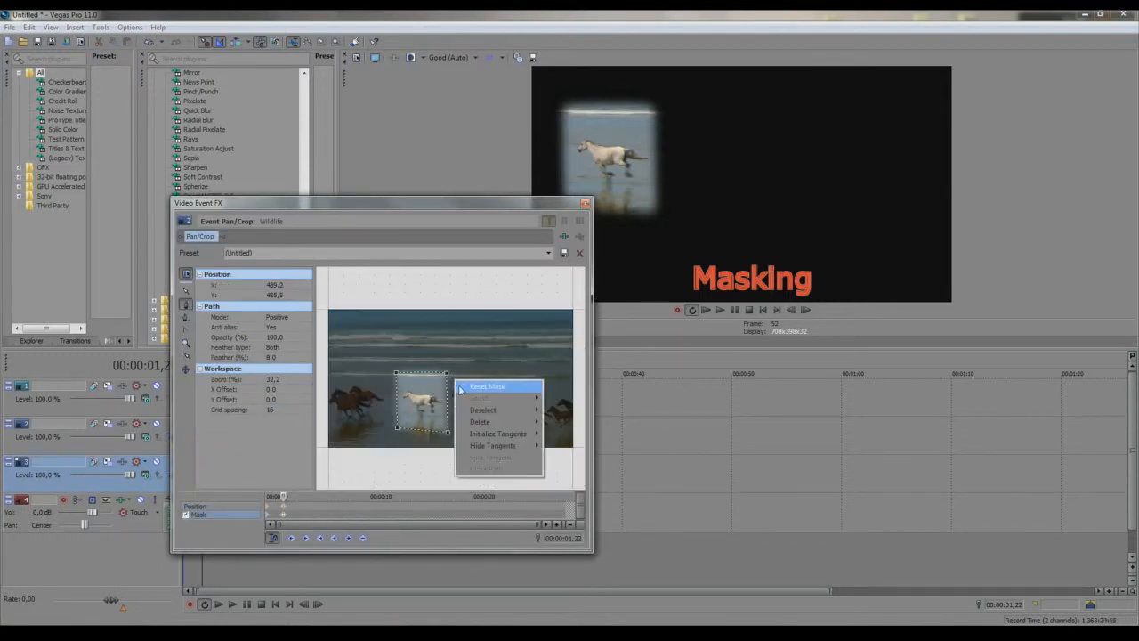
mouse_move(478, 417)
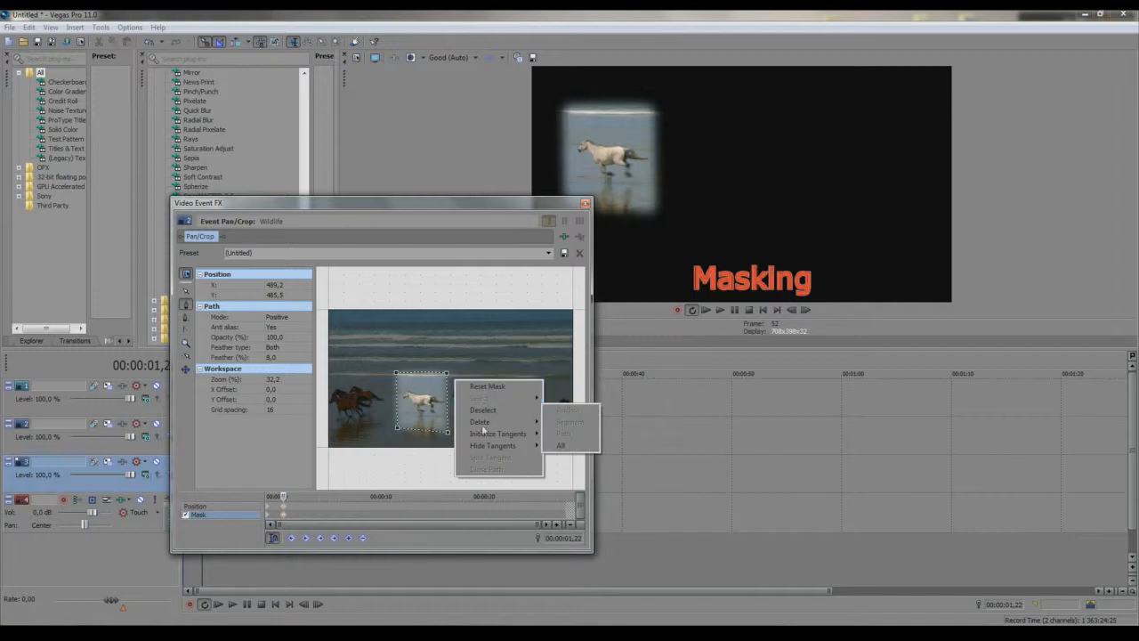
click(487, 385)
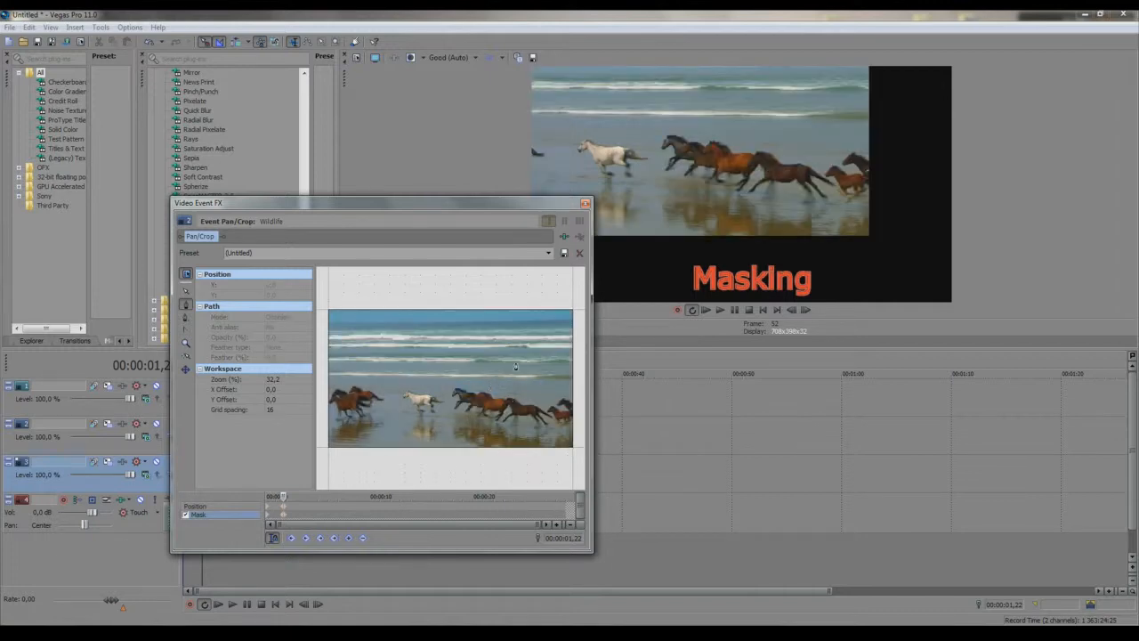
- Draw a closed four-point mask around the brown horse toward the frame's right side and feather it with type Both at 4%
click(499, 429)
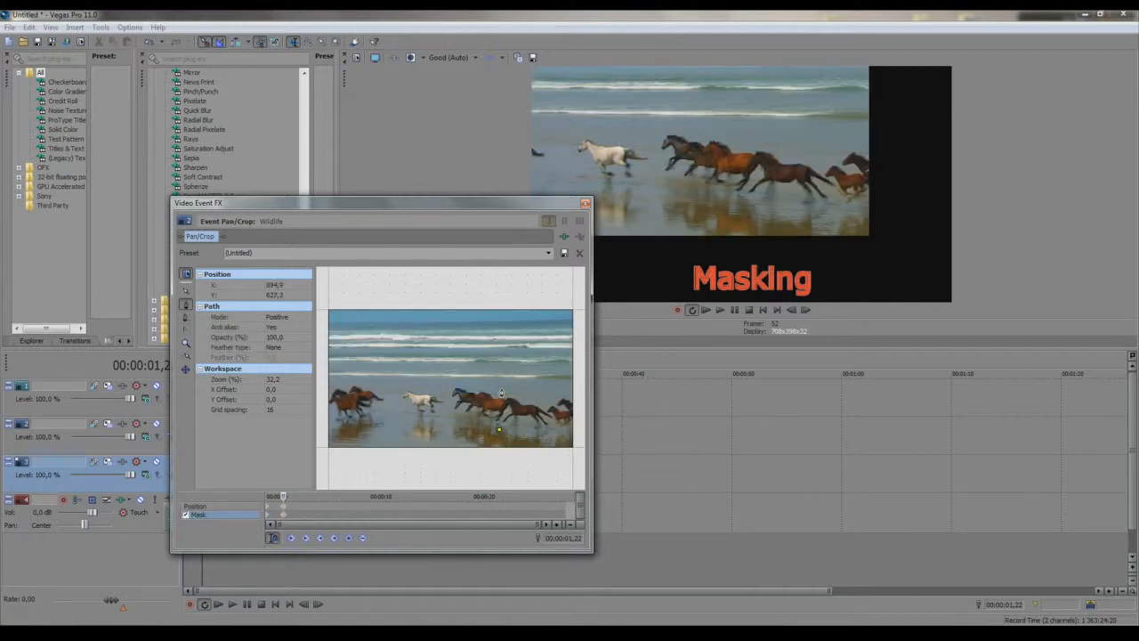
click(550, 433)
click(500, 432)
click(278, 352)
click(280, 372)
click(282, 357)
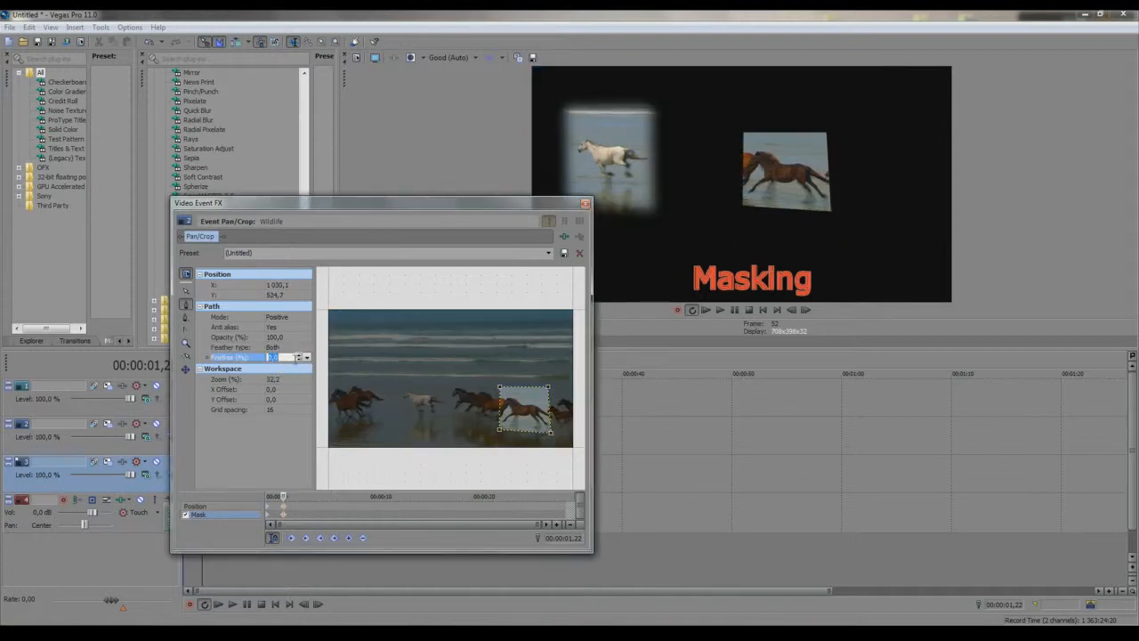
drag(302, 359, 299, 357)
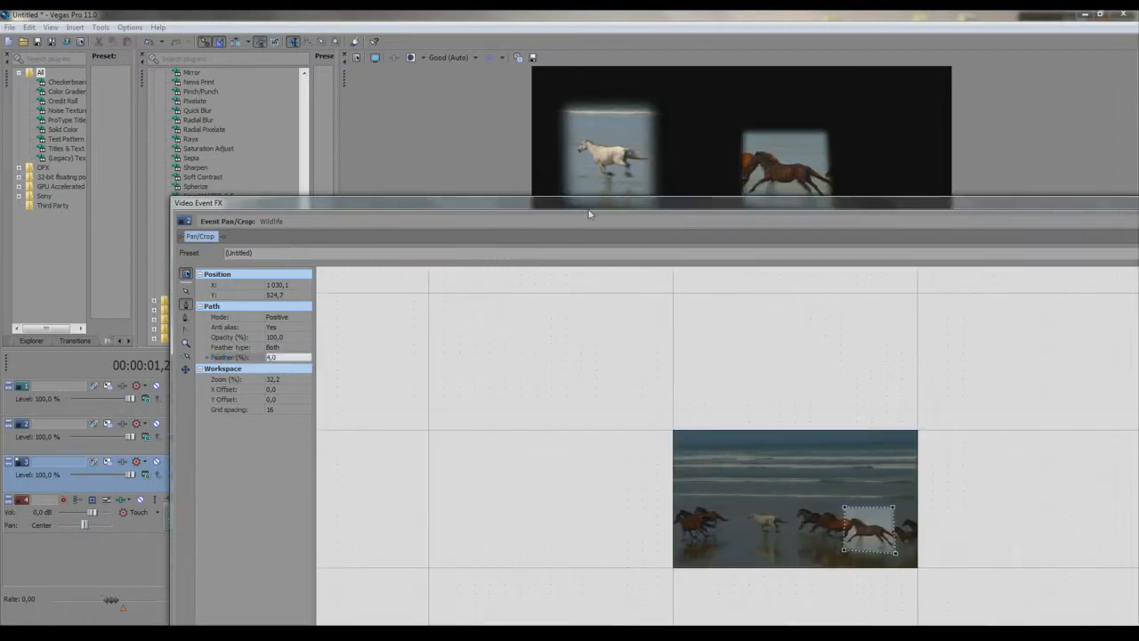
- Close the mask settings and play back the two masked clips with the title
double_click(590, 213)
double_click(1112, 208)
click(938, 207)
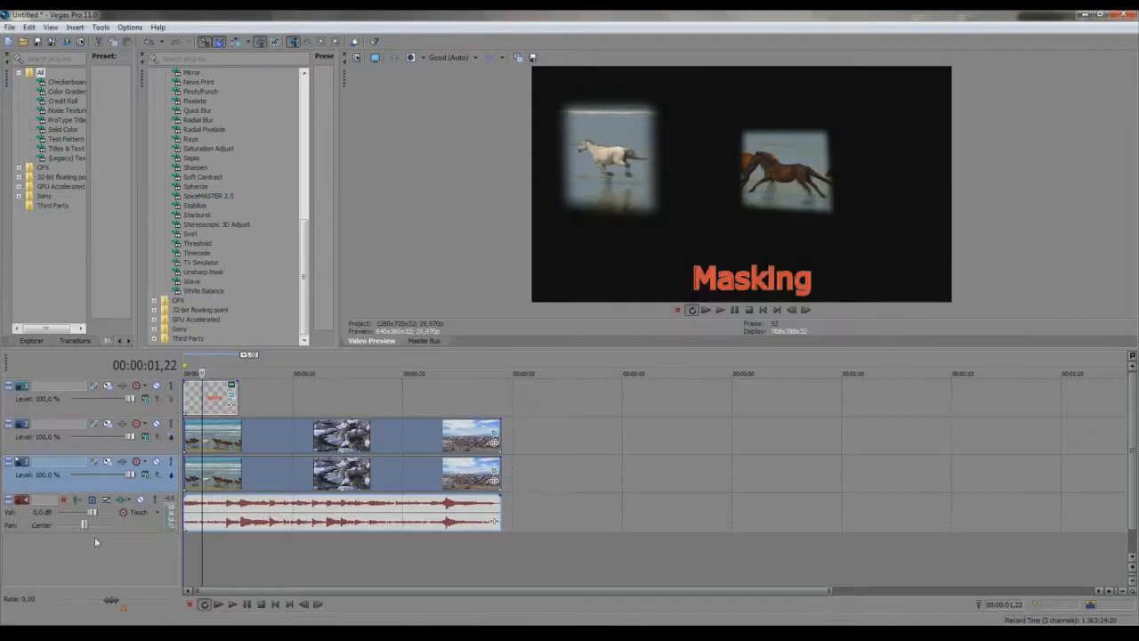
click(218, 604)
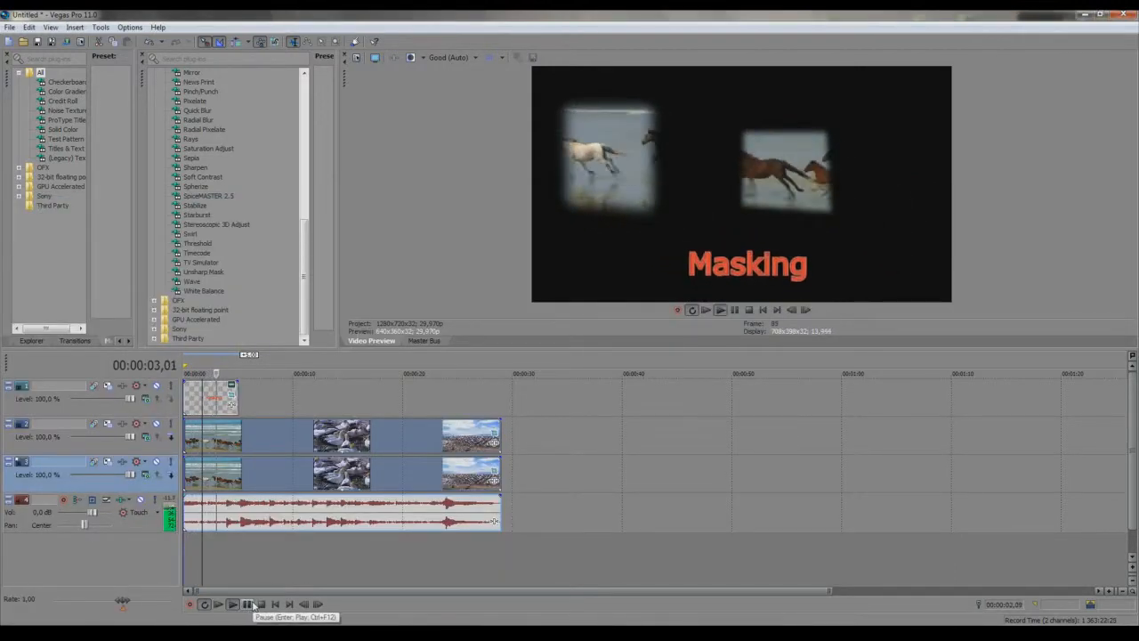
click(250, 605)
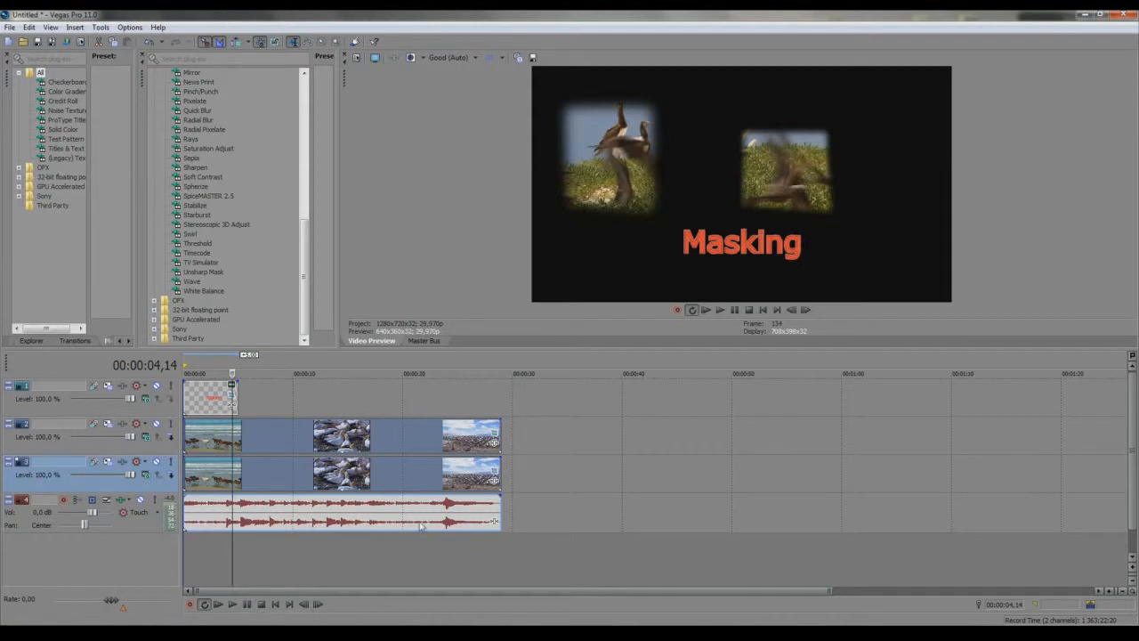
click(380, 434)
click(515, 436)
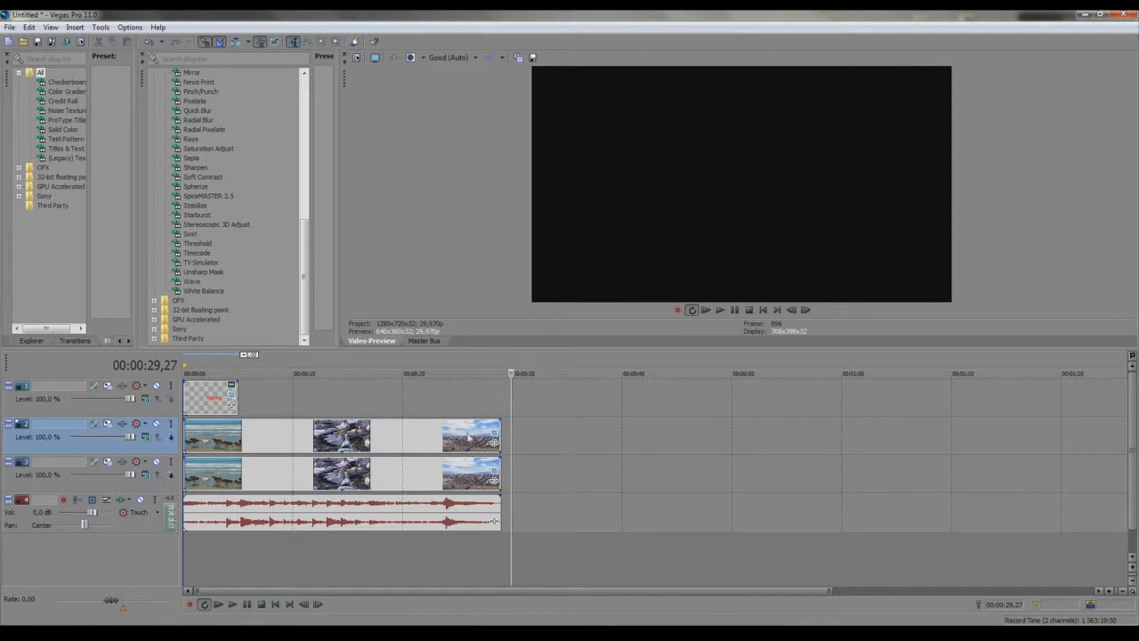
click(426, 433)
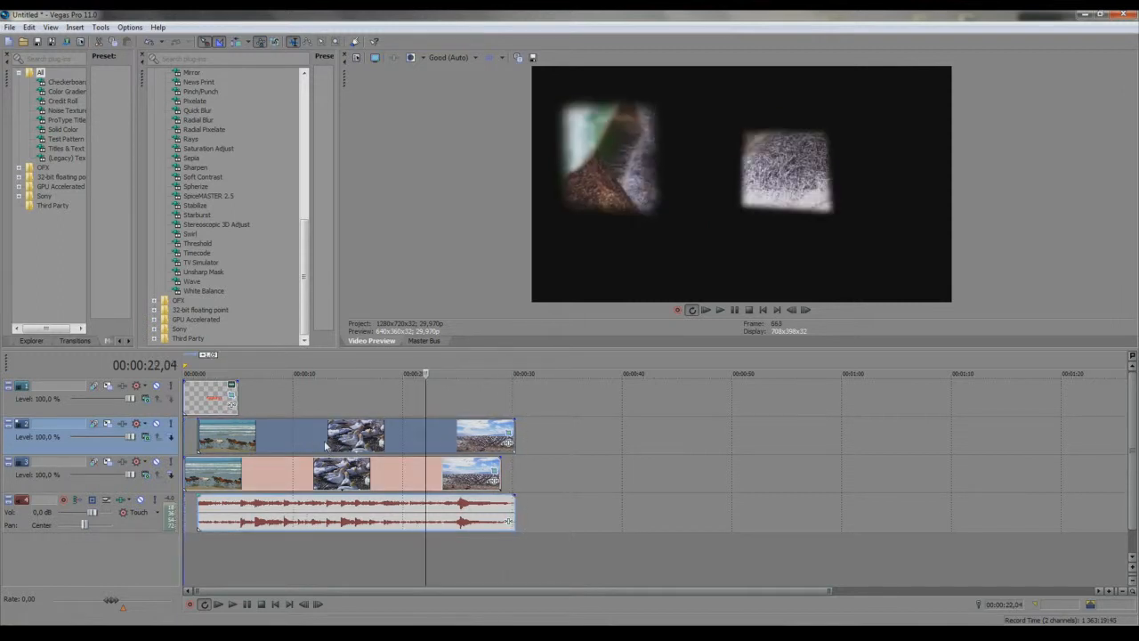
click(493, 442)
click(936, 204)
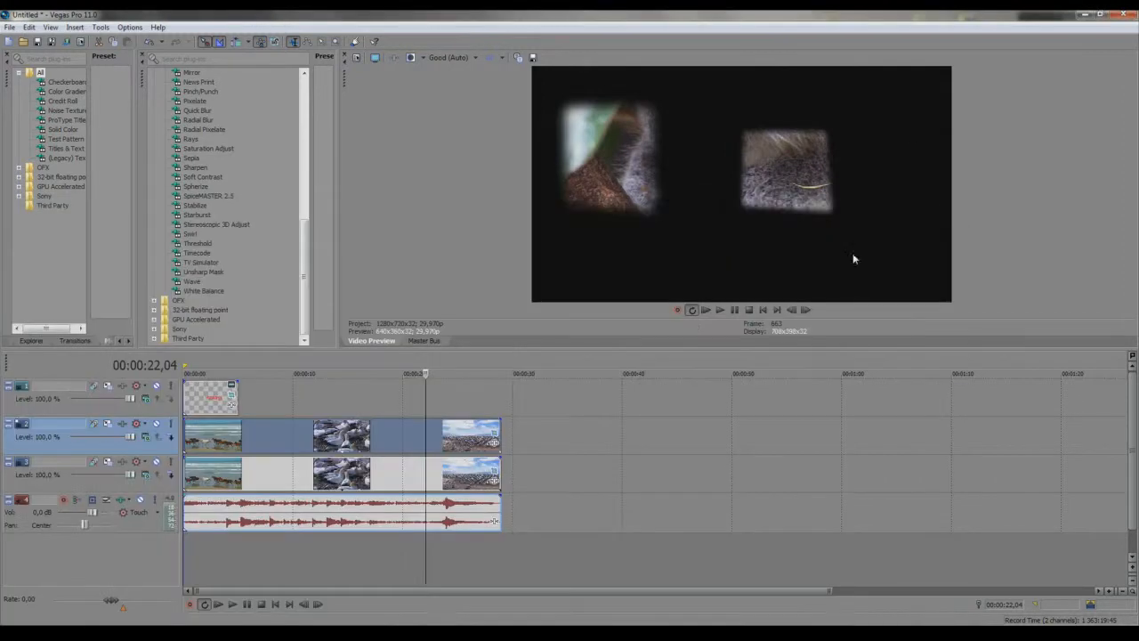
- Delete the upper Wildlife track and apply the 1.85:1 Academy aspect ratio preset to the remaining clip's pan/crop at 00:00:22,04
right_click(135, 451)
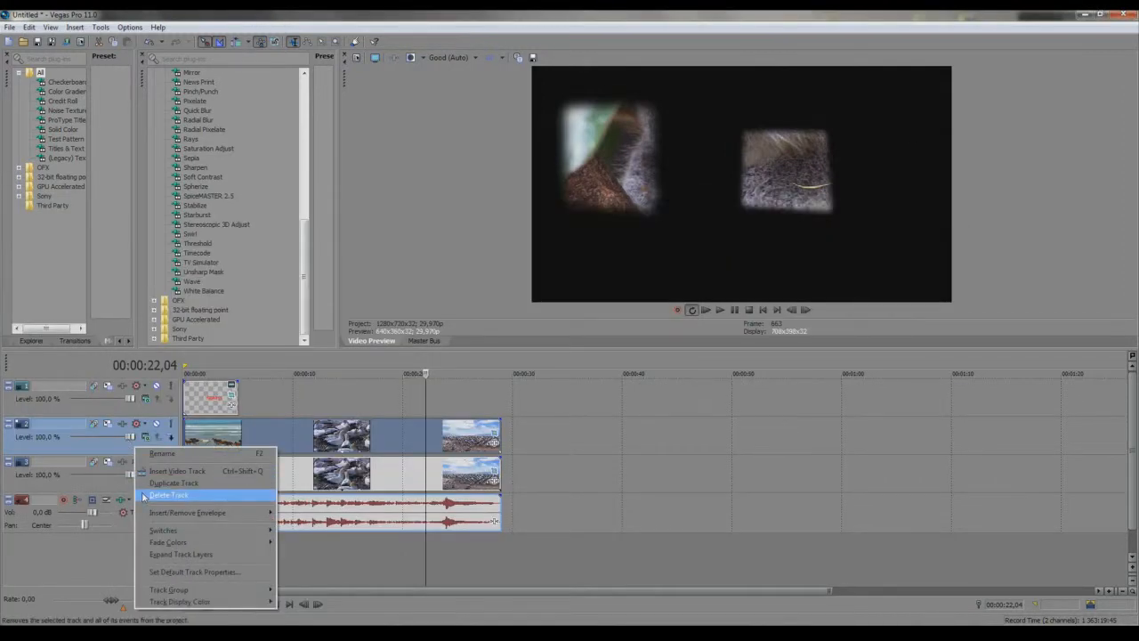
click(147, 498)
click(494, 437)
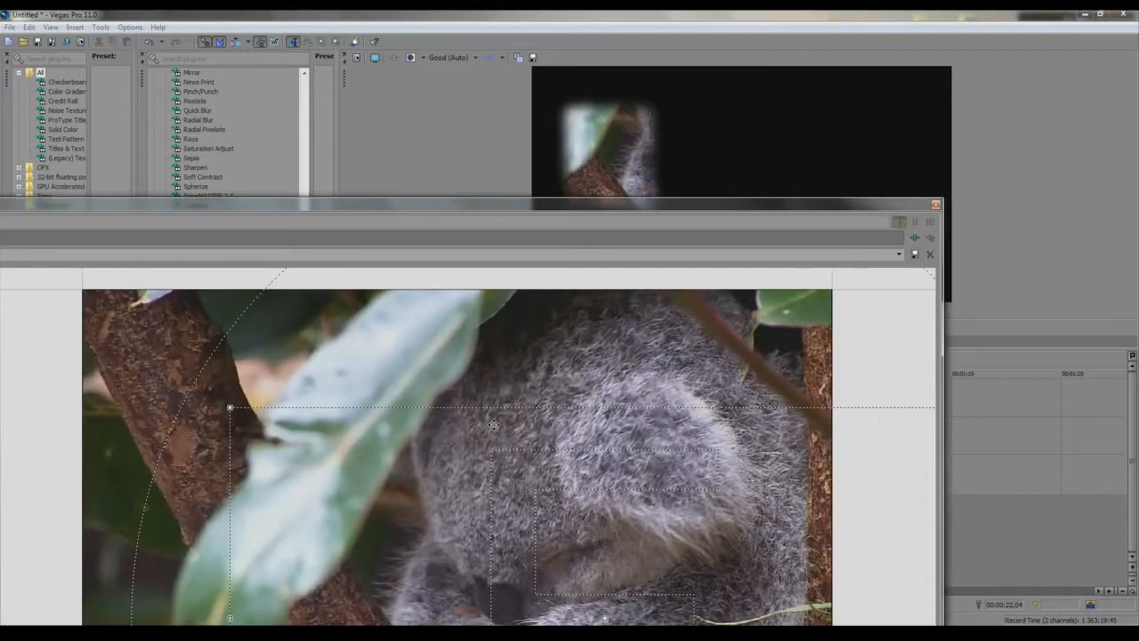
click(899, 255)
click(899, 286)
click(900, 254)
click(894, 298)
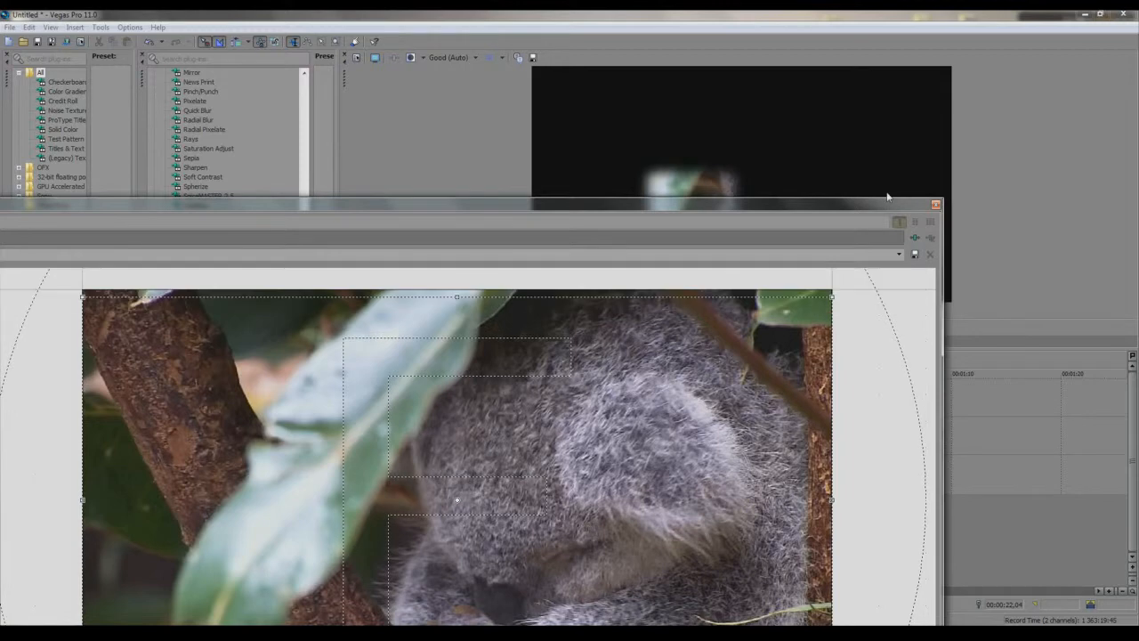
- Shrink the pan/crop settings window and place it clear of the video preview
drag(886, 197, 887, 322)
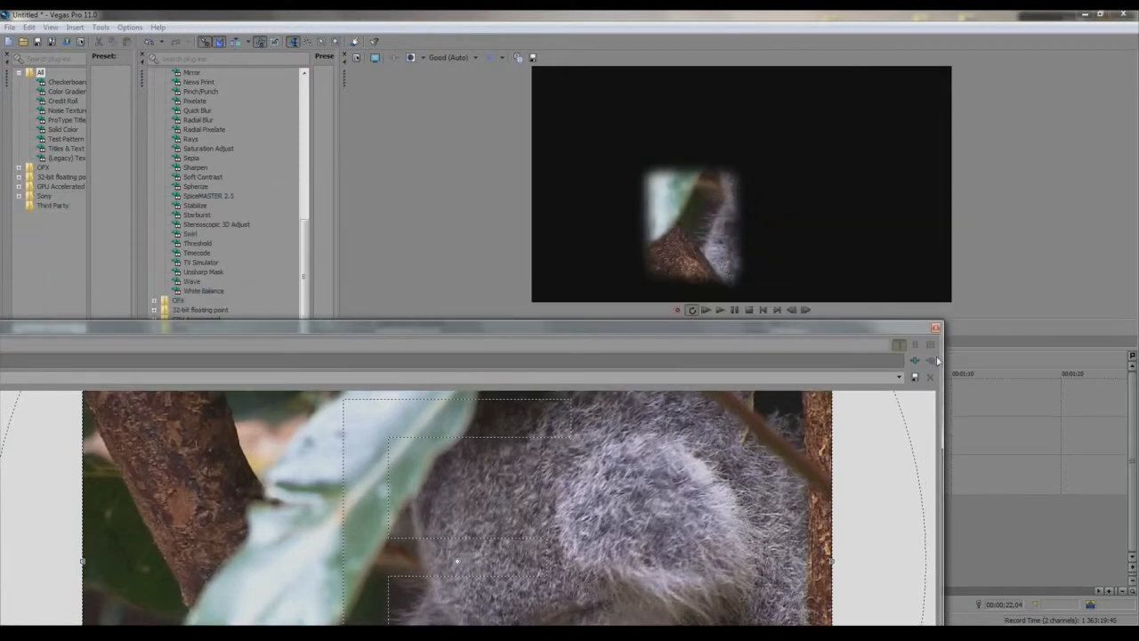
drag(943, 358, 234, 358)
drag(167, 326, 505, 299)
scroll(441, 456, down, 8)
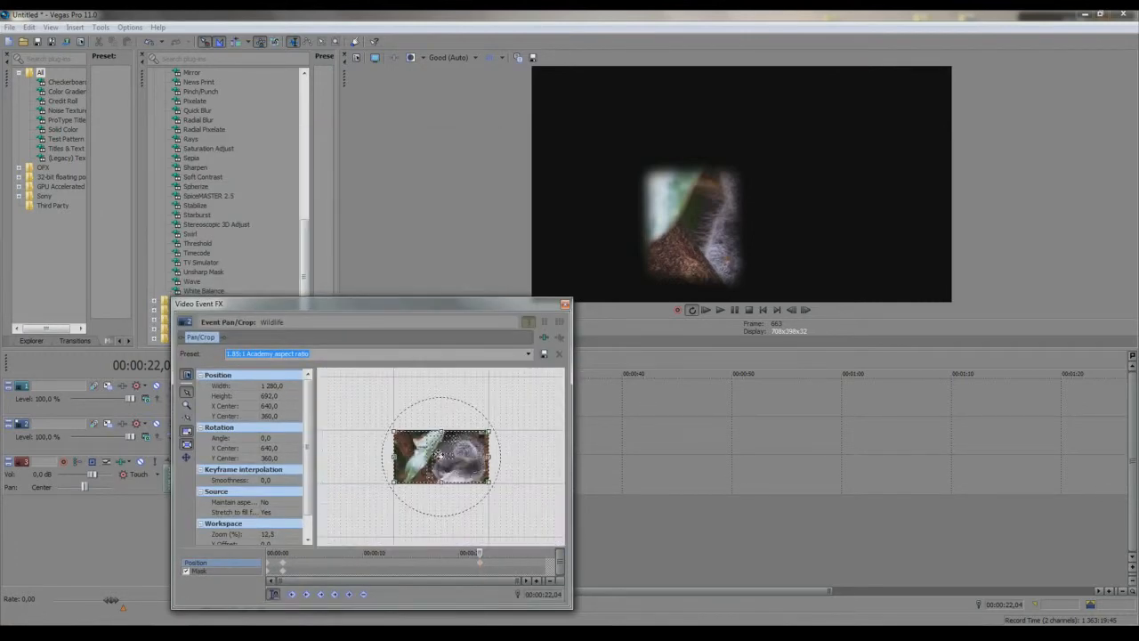
scroll(438, 455, up, 1)
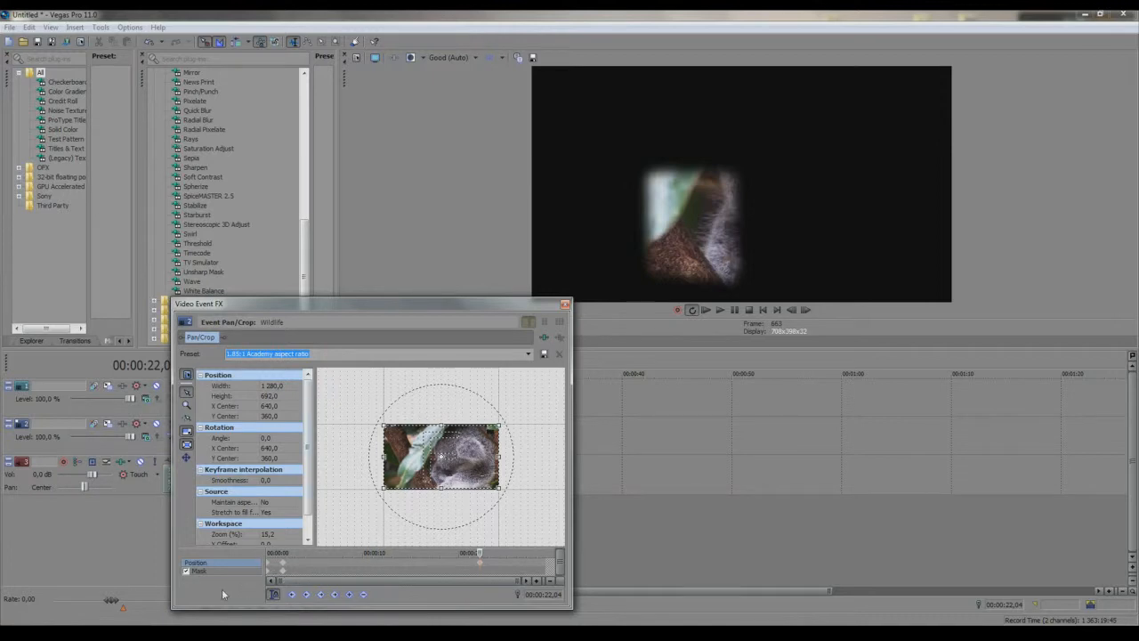
- Remove the Wildlife clip's mask and its position keyframe at 00:00:01,22, then close the pan/crop settings
click(198, 571)
click(279, 560)
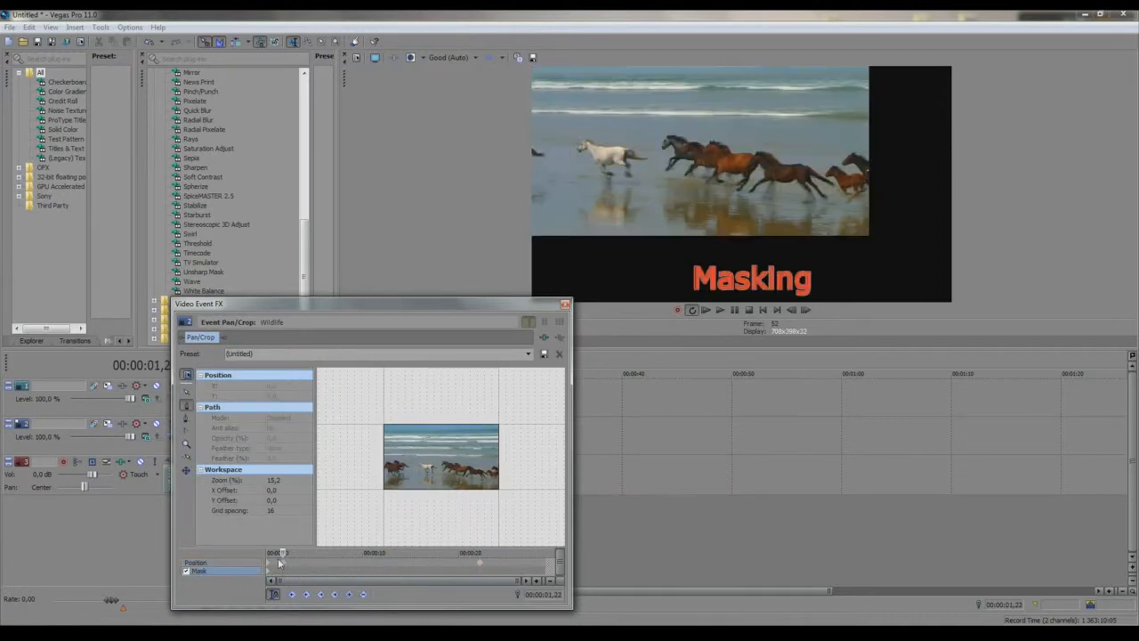
click(256, 563)
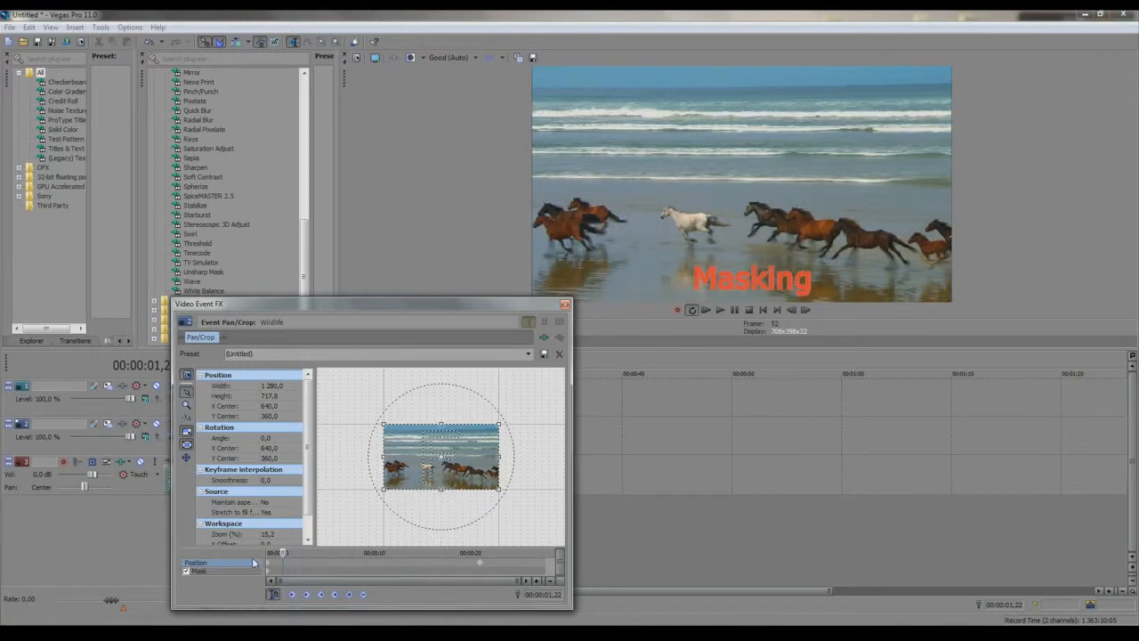
click(267, 564)
scroll(344, 460, up, 5)
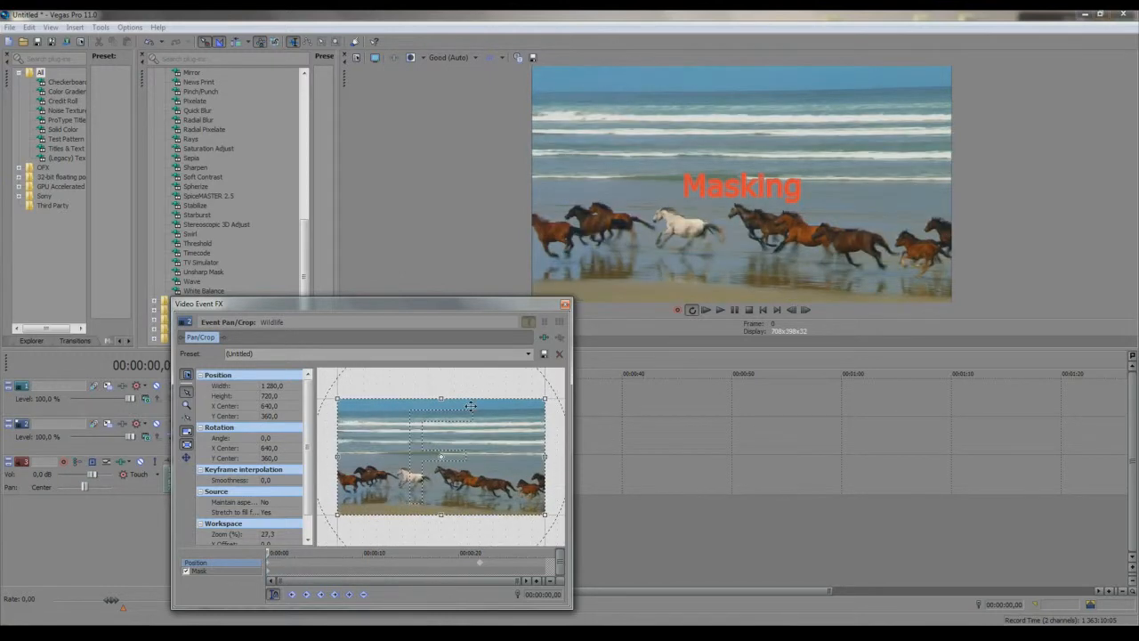
click(564, 304)
- Play back the unmasked clip from the start and delete the Masking title from the timeline
click(291, 433)
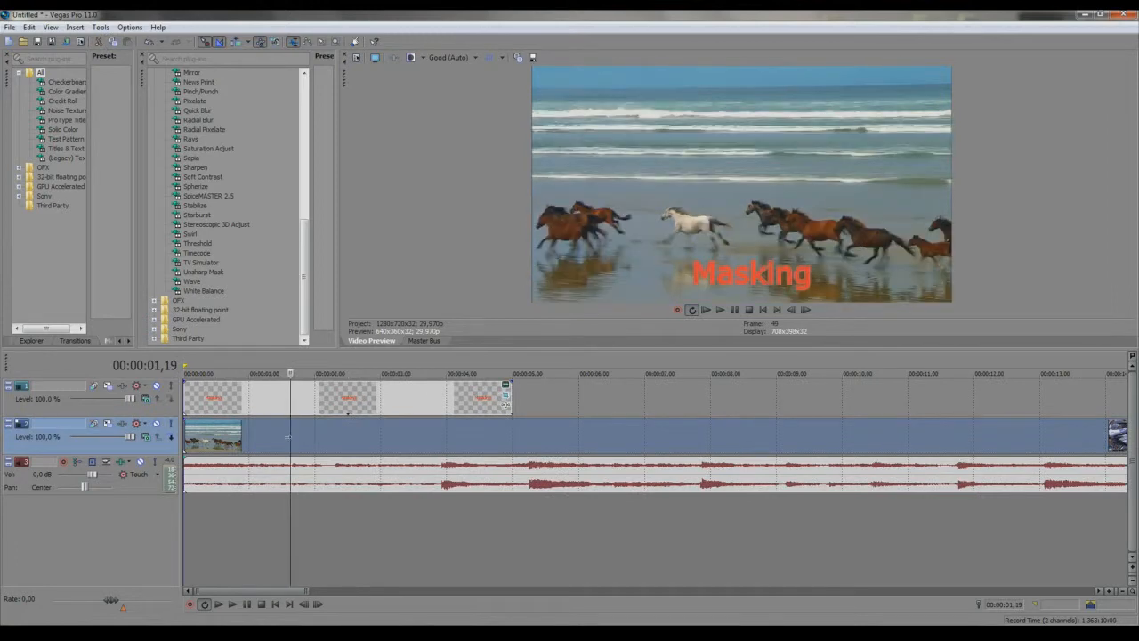
key(Home)
key(space)
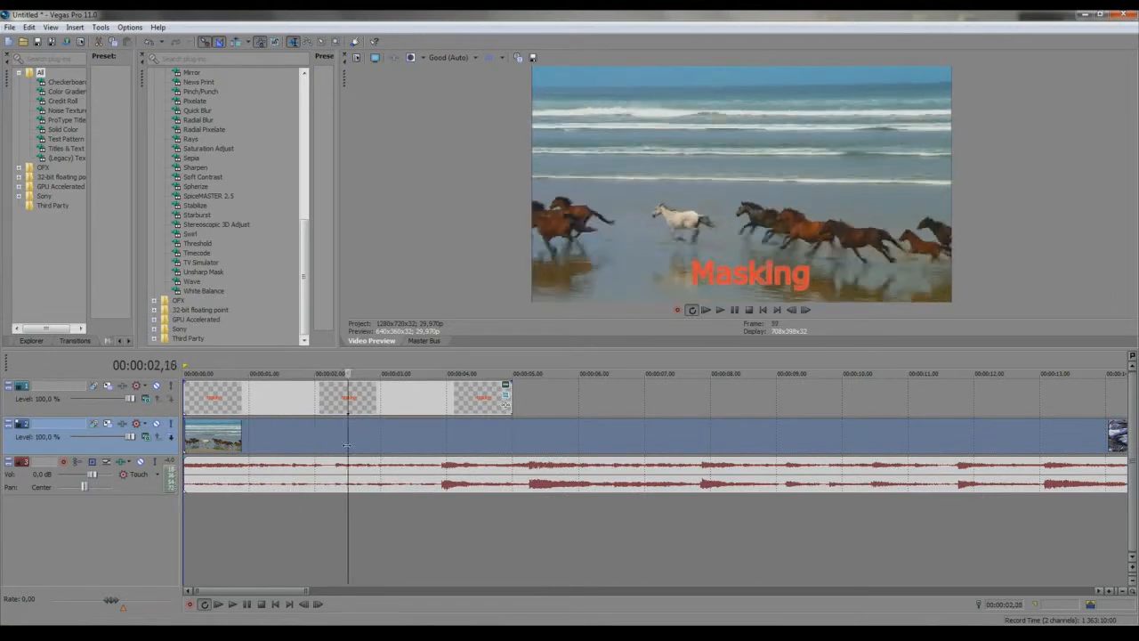
right_click(389, 387)
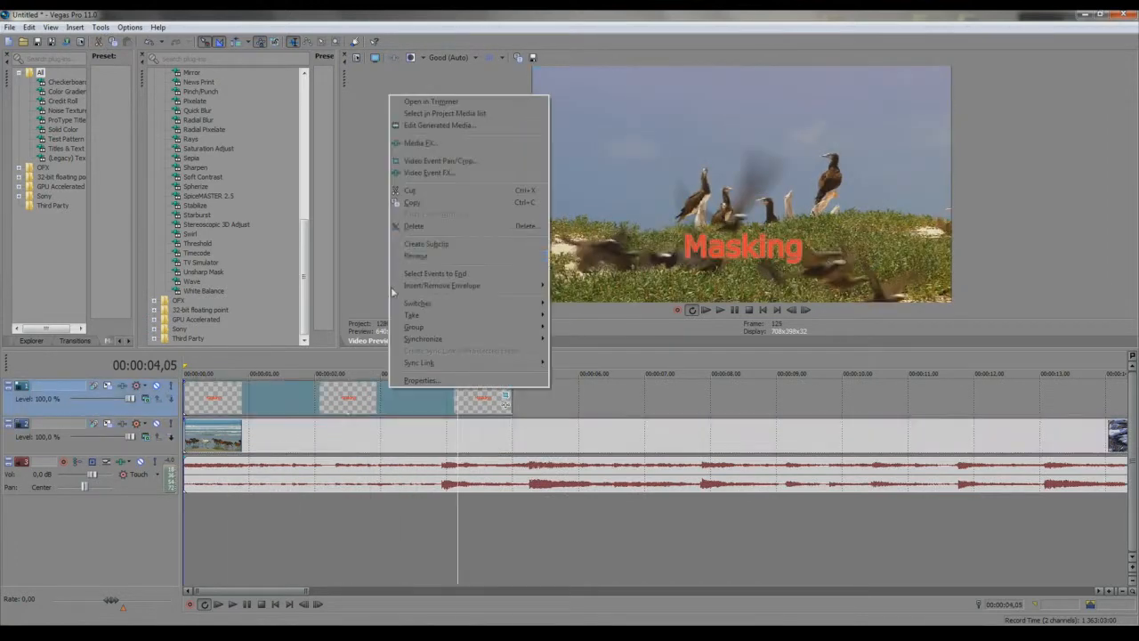
click(416, 225)
- Split the Wildlife clip at 00:00:03,02 and delete the video and audio that follow the cut
click(447, 428)
drag(447, 428, 386, 429)
right_click(454, 427)
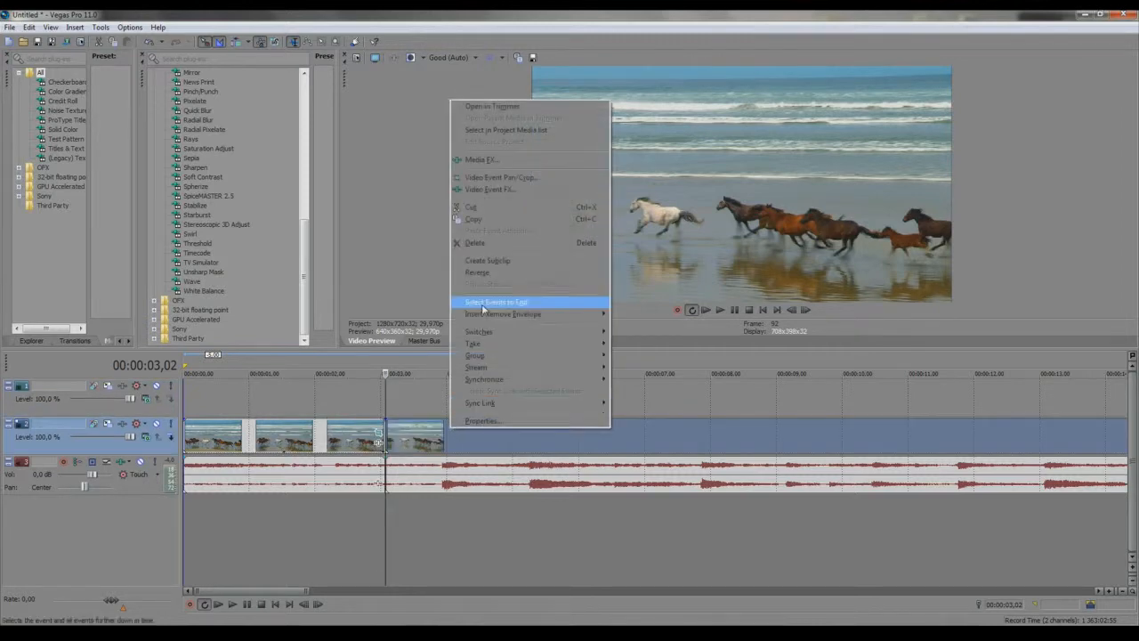
click(485, 250)
right_click(433, 469)
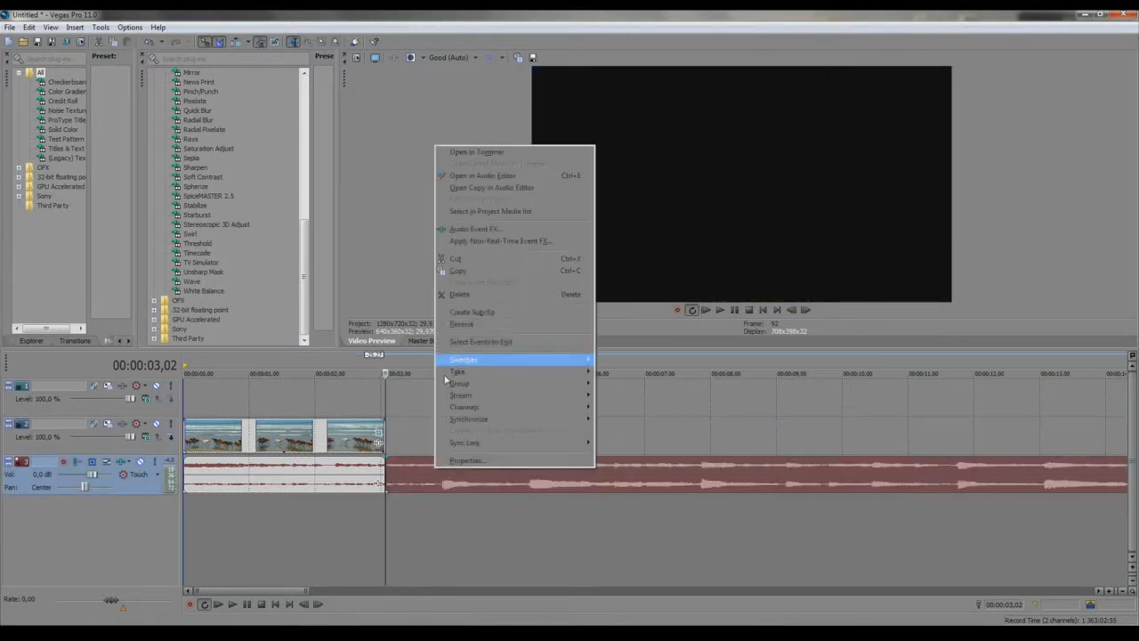
click(455, 294)
scroll(394, 442, down, 5)
scroll(394, 442, up, 5)
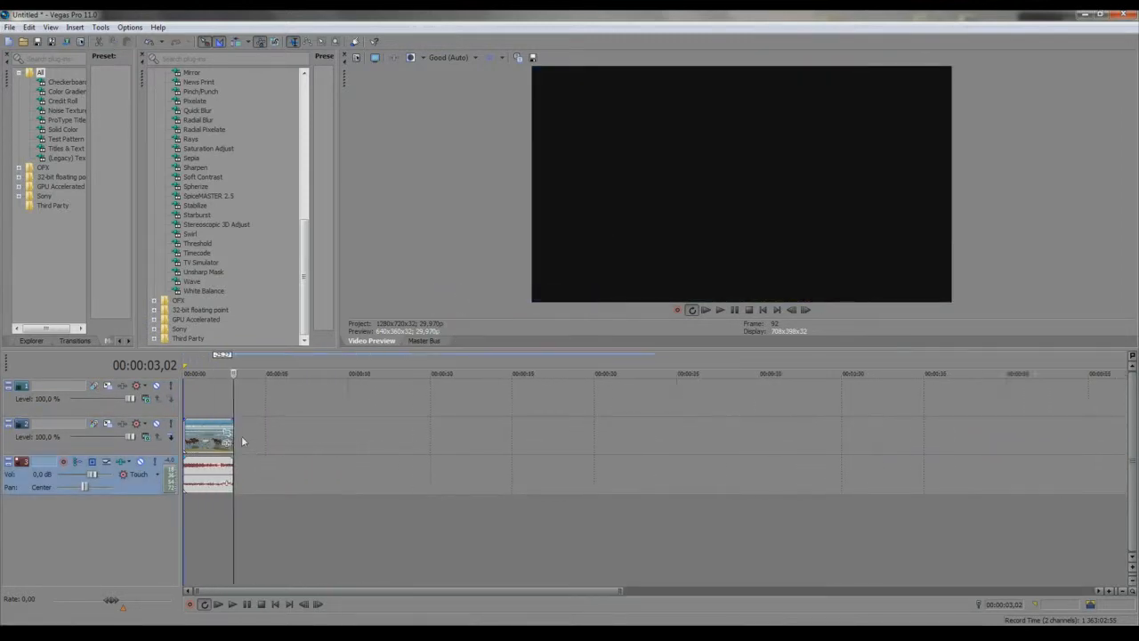
- Delete the empty title track and duplicate the shortened Wildlife video track
click(194, 441)
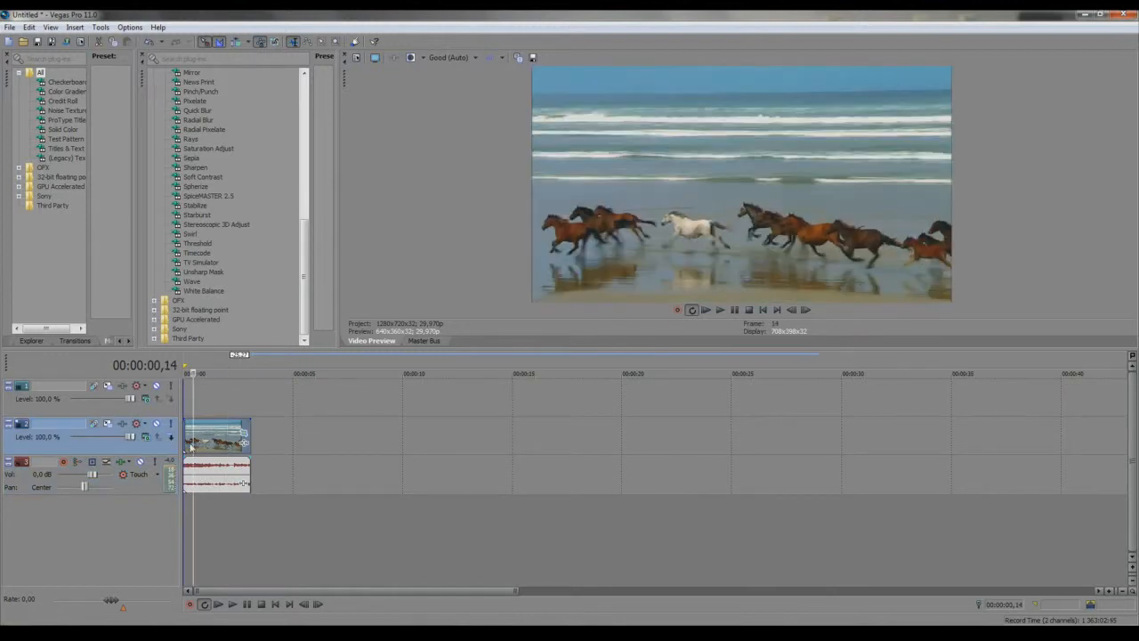
right_click(153, 409)
click(192, 459)
right_click(166, 413)
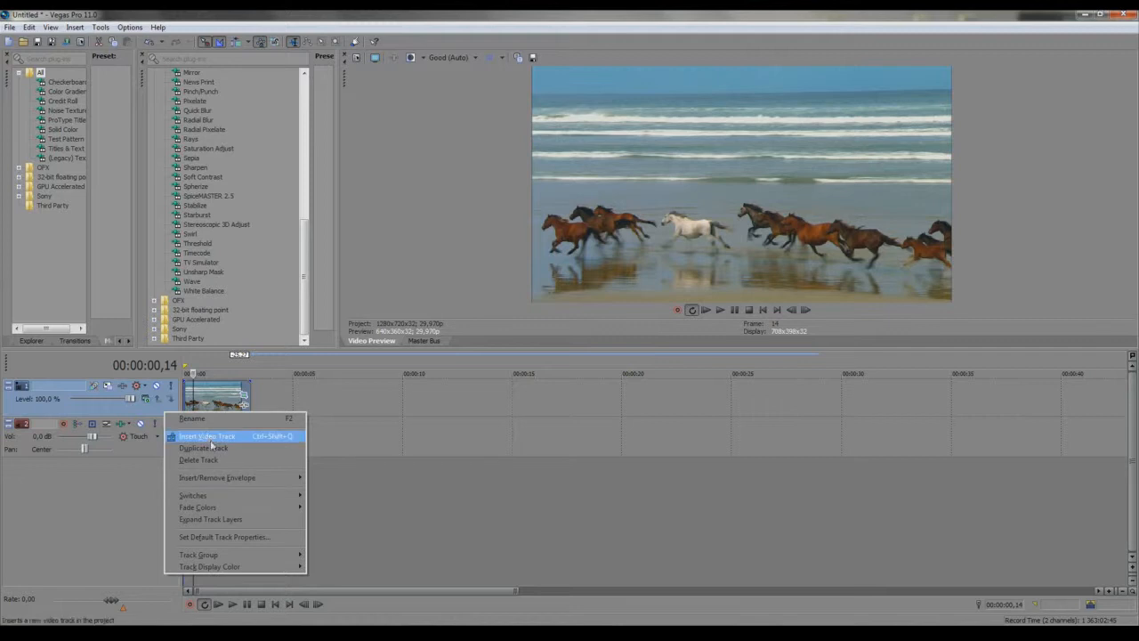
click(212, 448)
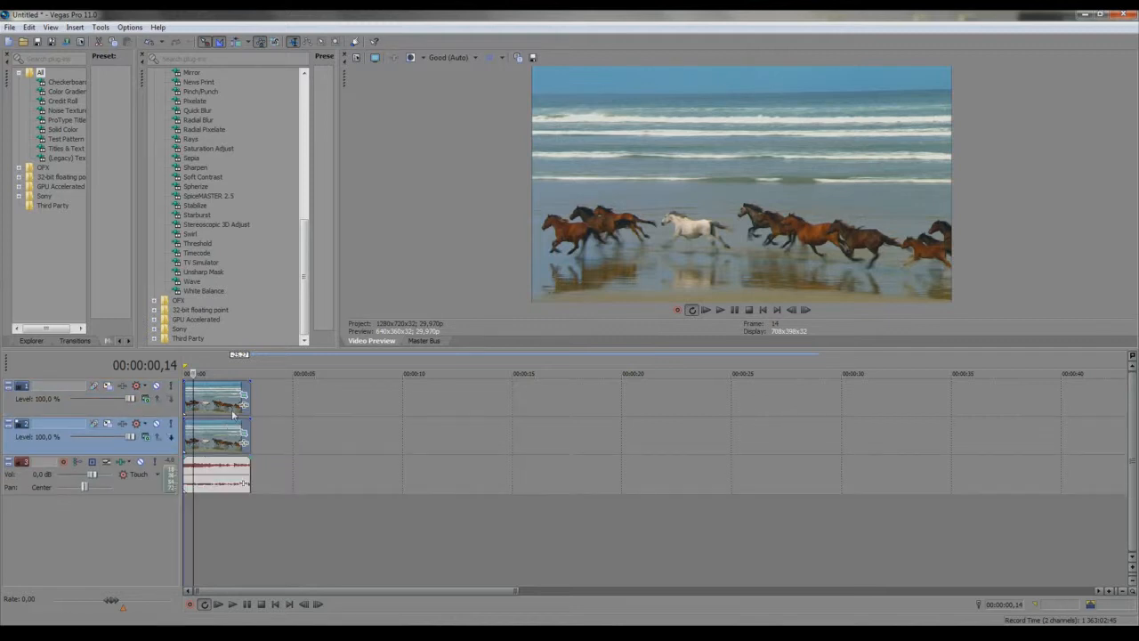
- Draw a four-point rectangular mask around the white horse at the start of the upper Wildlife clip
click(244, 403)
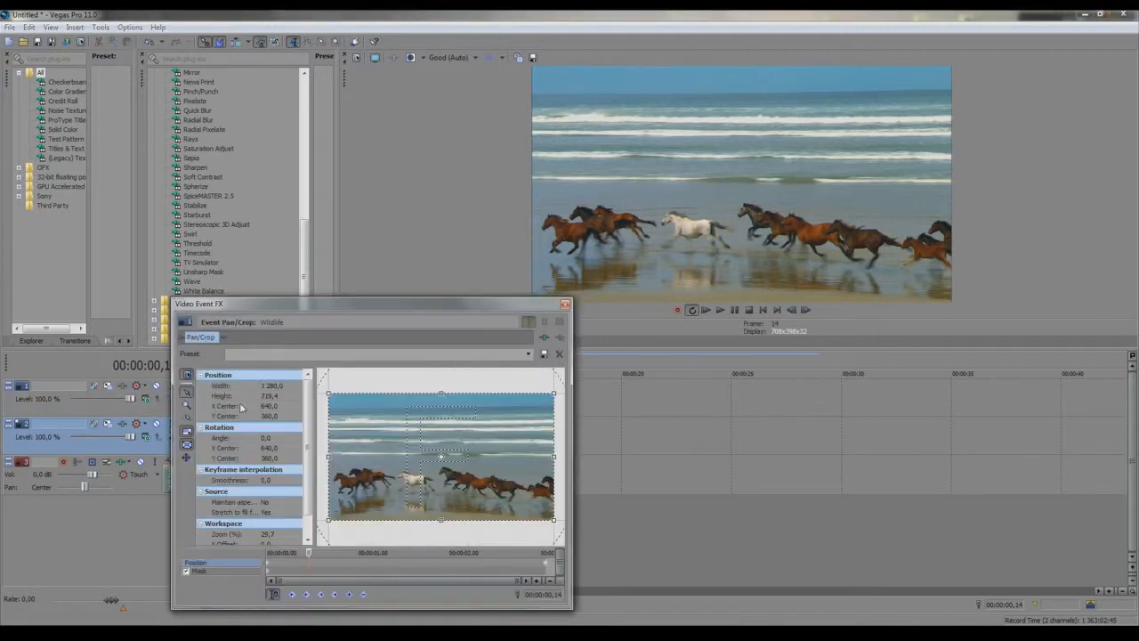
click(271, 568)
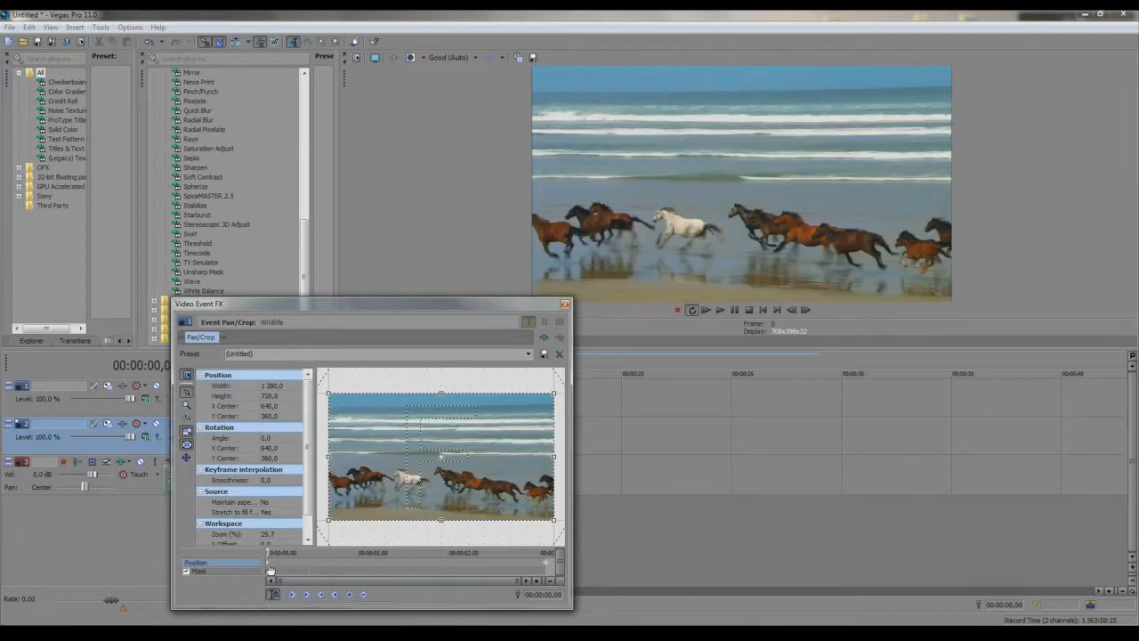
click(271, 574)
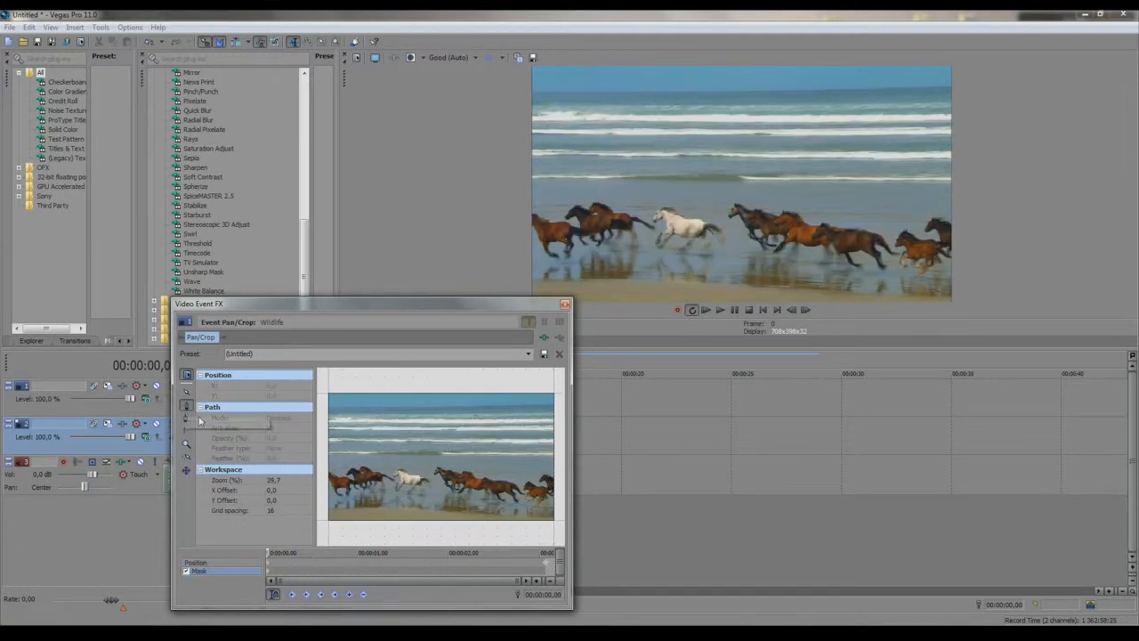
scroll(360, 498, up, 5)
click(351, 514)
click(425, 471)
click(353, 516)
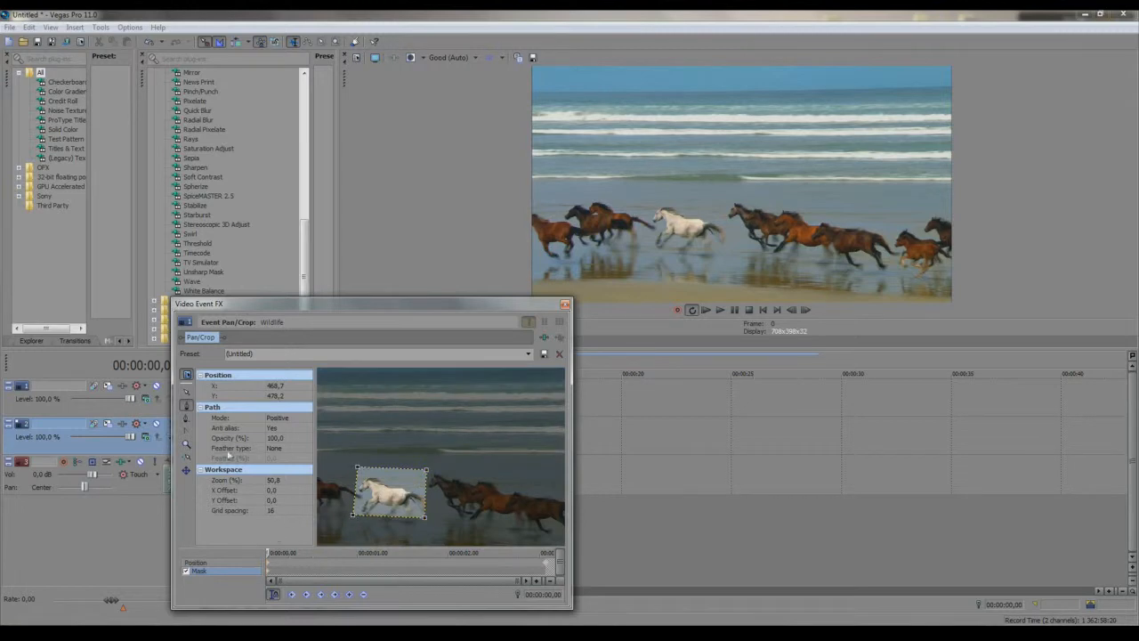
- Feather the horse mask on both sides by 4% and close the clip's pan/crop settings
click(280, 452)
click(279, 471)
click(275, 458)
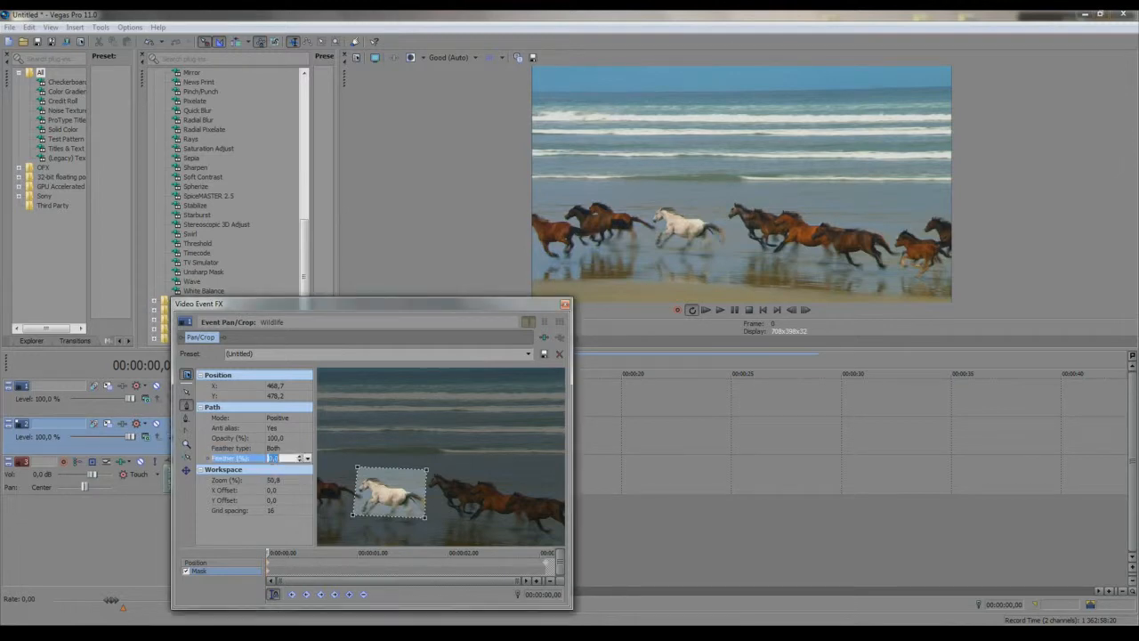
click(564, 304)
- Find Gaussian Blur among the video effects and apply its Medium Blur preset to the Wildlife clips
drag(303, 240, 306, 112)
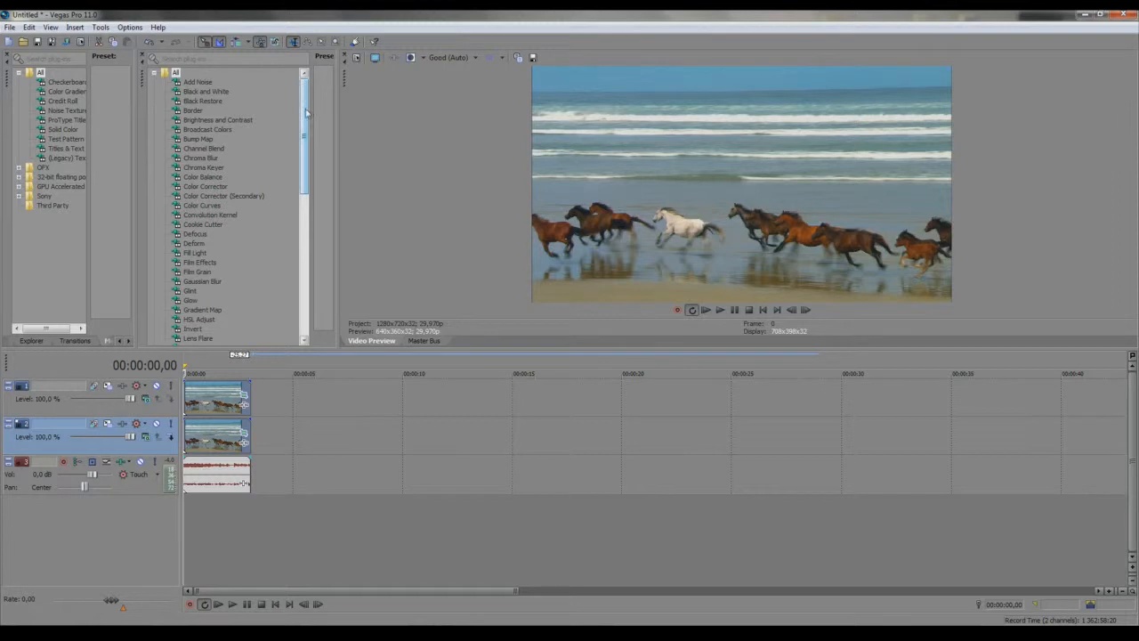
click(207, 282)
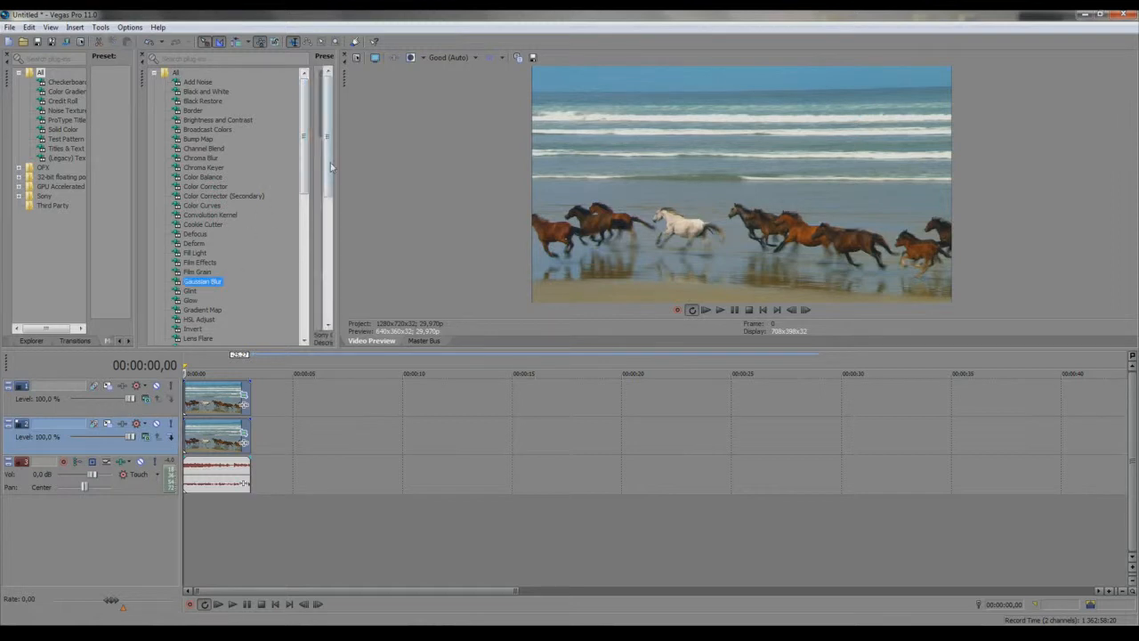
drag(336, 184, 504, 185)
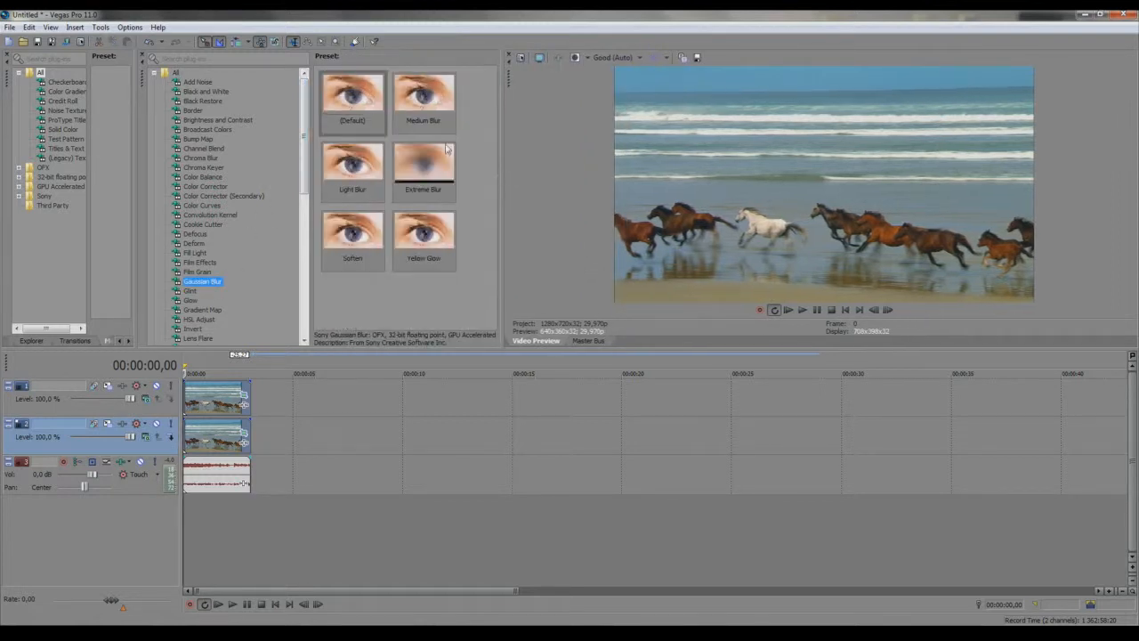
click(410, 105)
drag(410, 105, 215, 383)
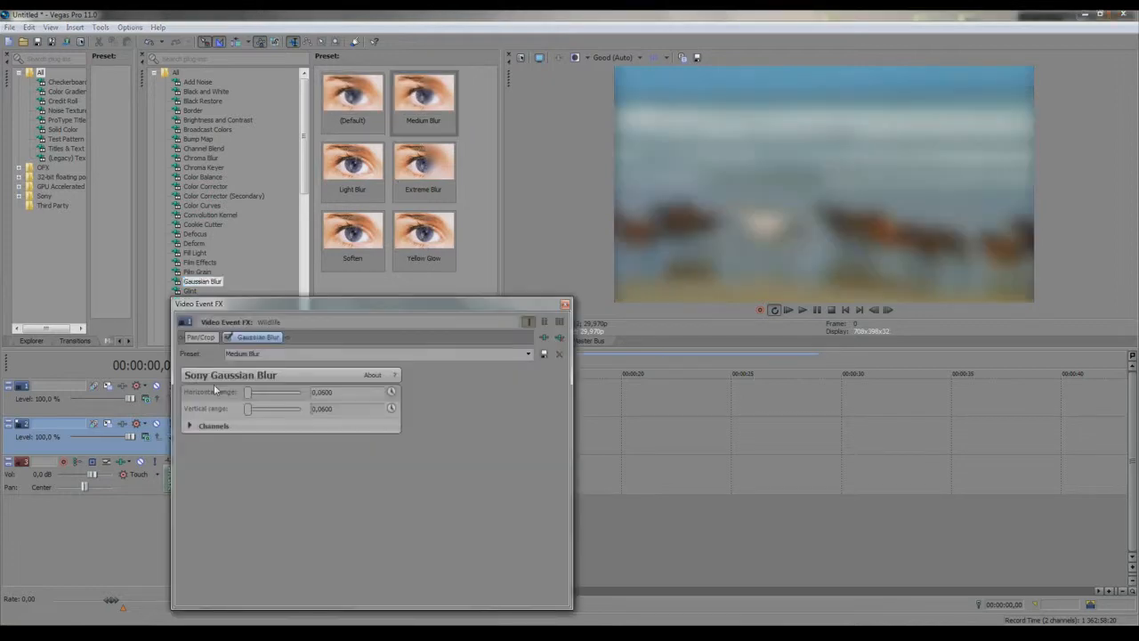
- Try lower horizontal and vertical blur ranges on the masked upper clip, and remove its Gaussian Blur
drag(248, 393, 241, 417)
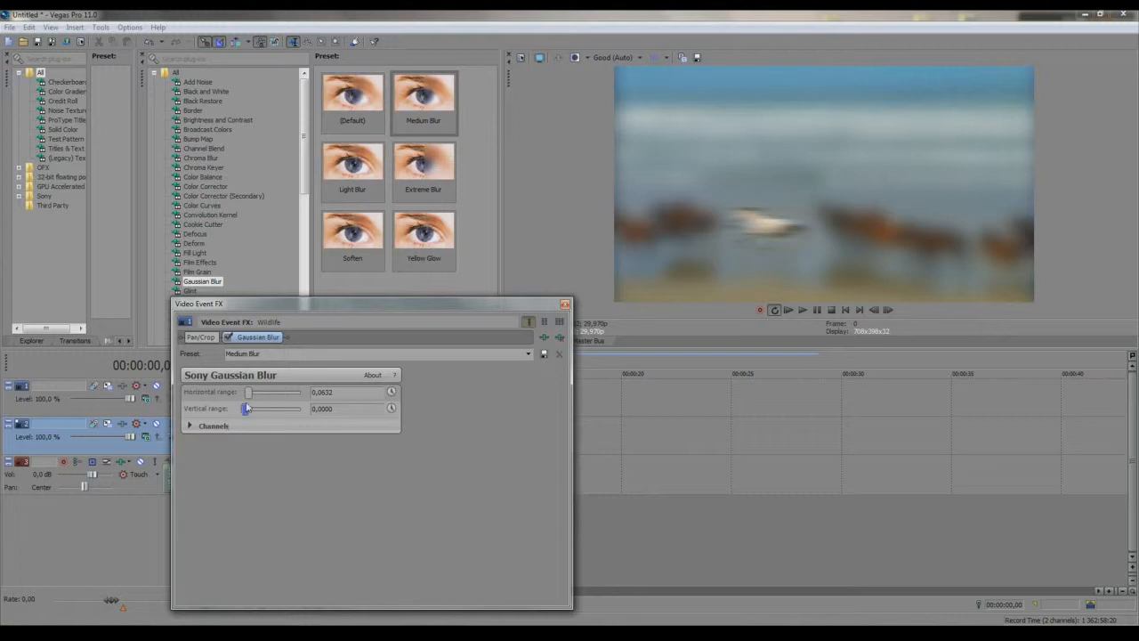
click(560, 337)
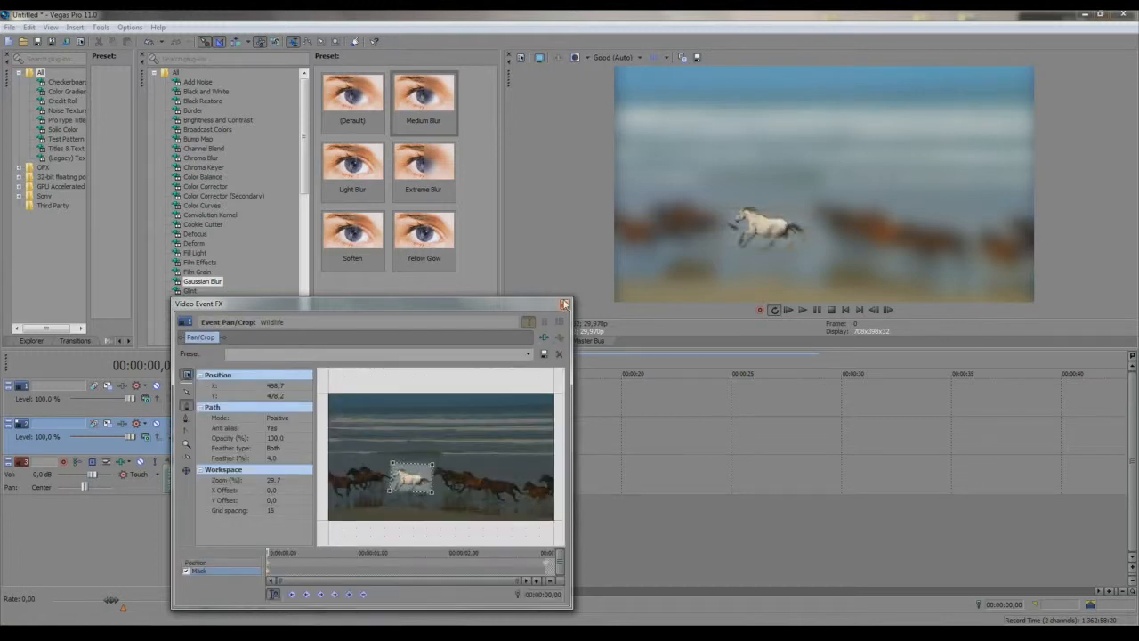
click(565, 304)
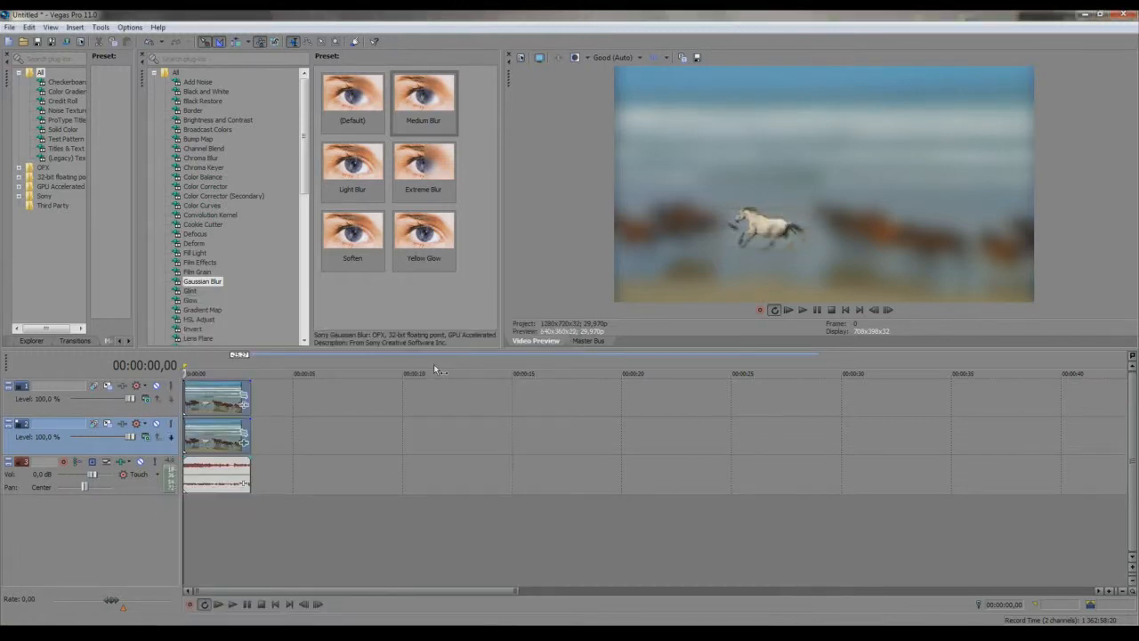
- Check the pan/crop settings of the blurred lower Wildlife clip and close them
scroll(258, 419, up, 2)
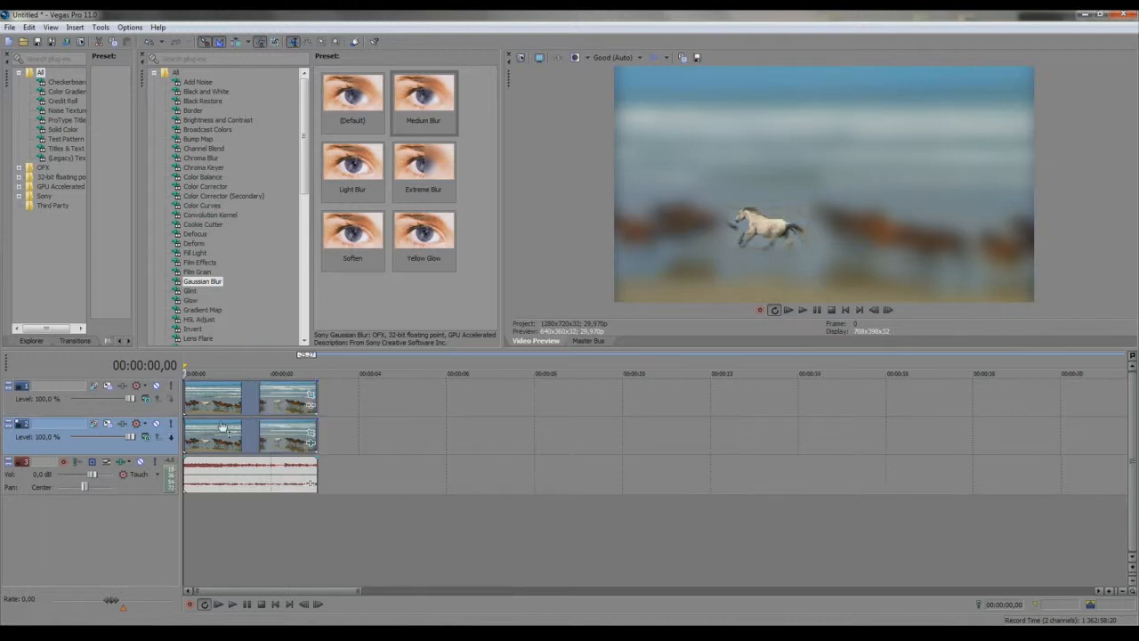
click(312, 436)
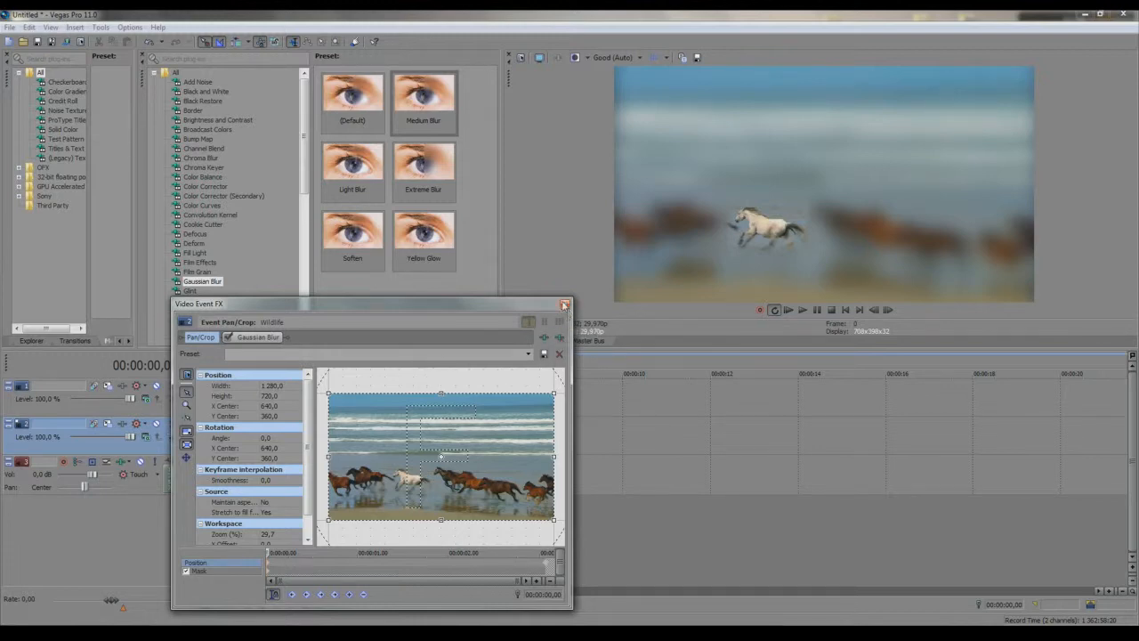
click(564, 304)
- Try the Add and Screen compositing modes on the upper video track and restore Source Alpha
click(147, 398)
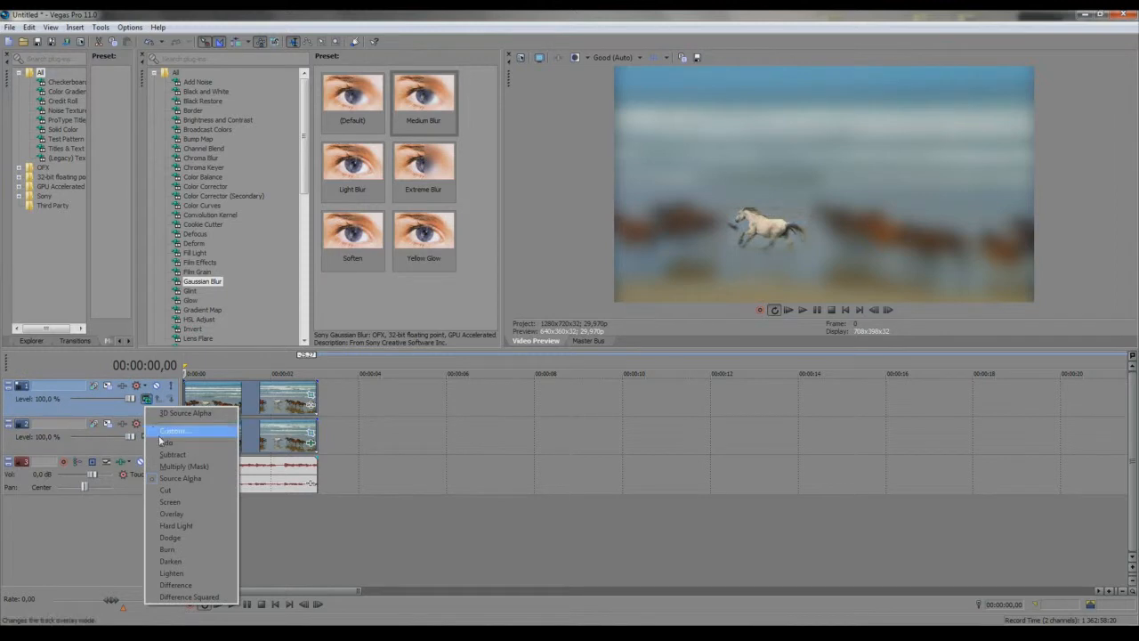
click(162, 441)
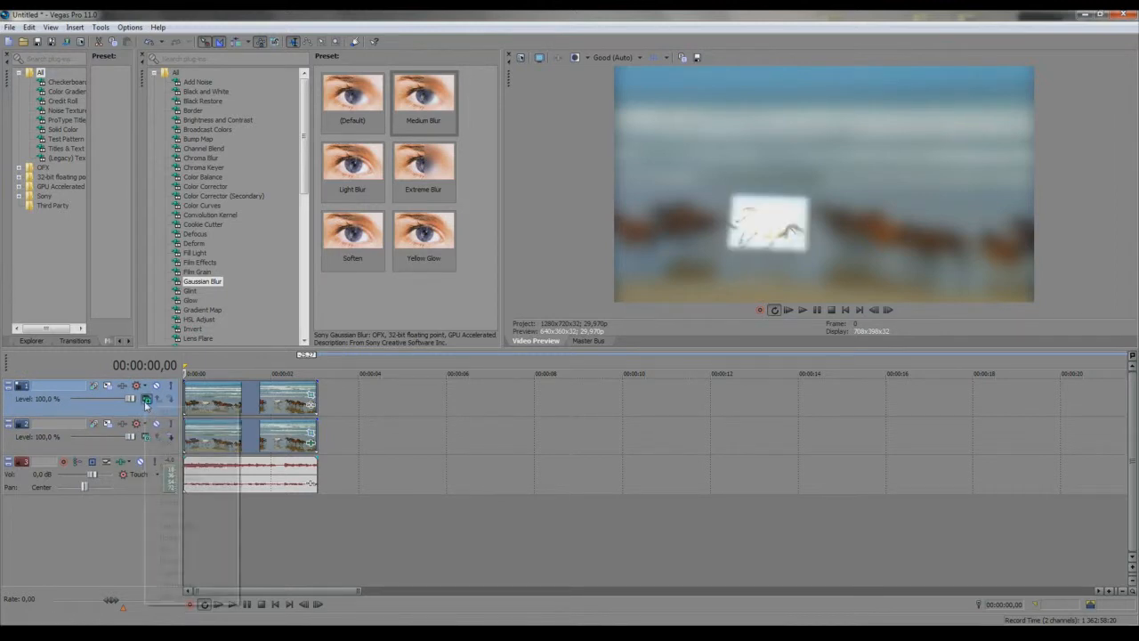
click(147, 398)
click(165, 504)
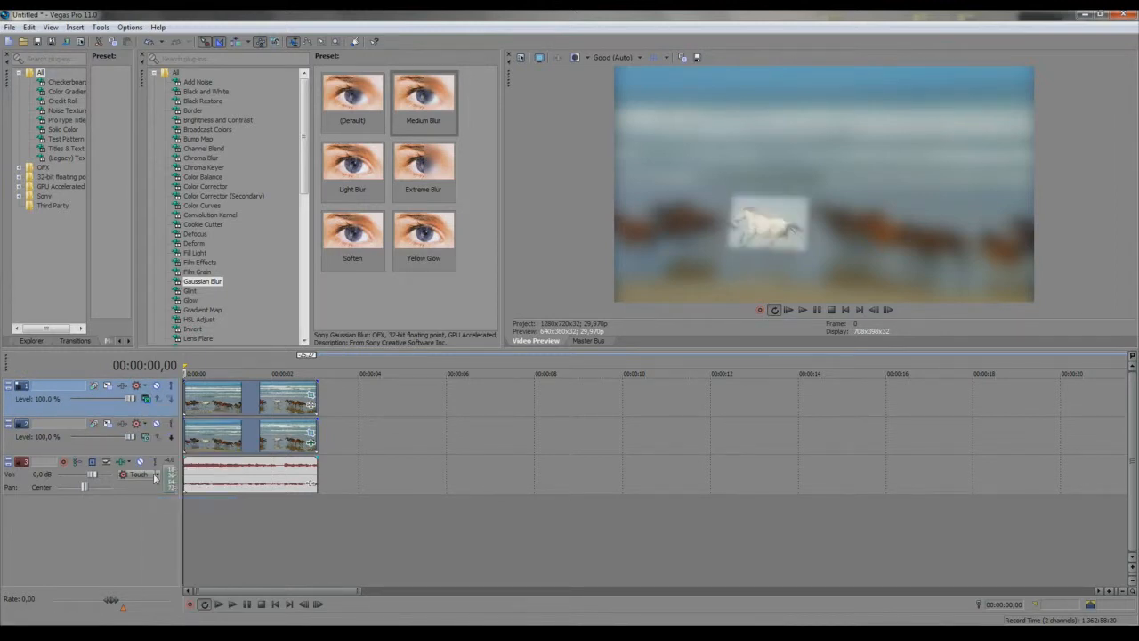
click(144, 397)
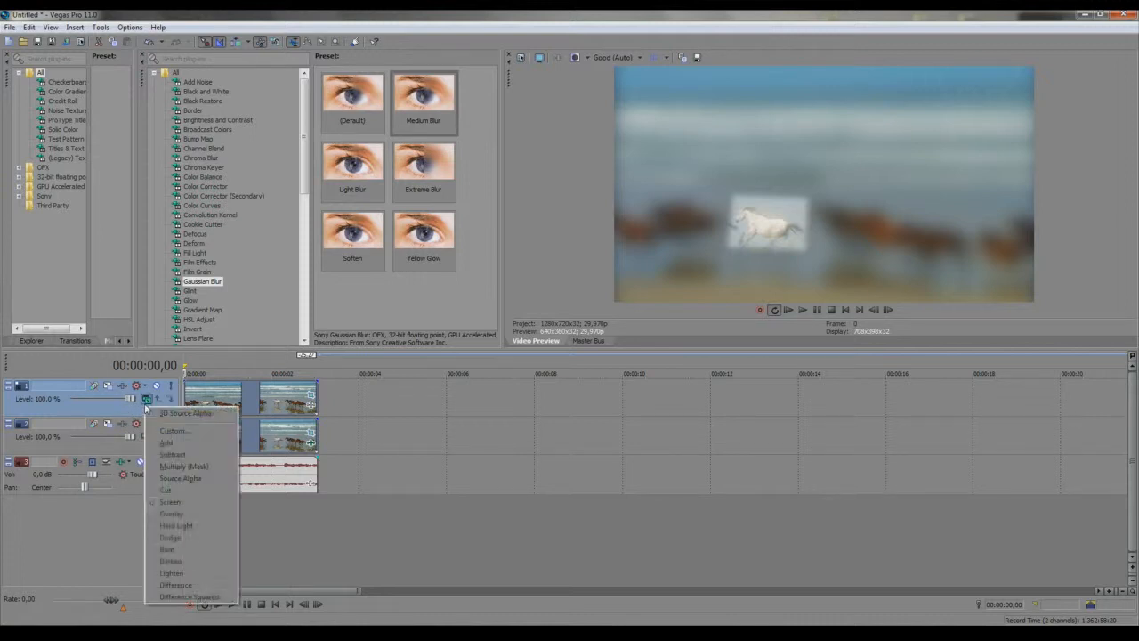
click(194, 478)
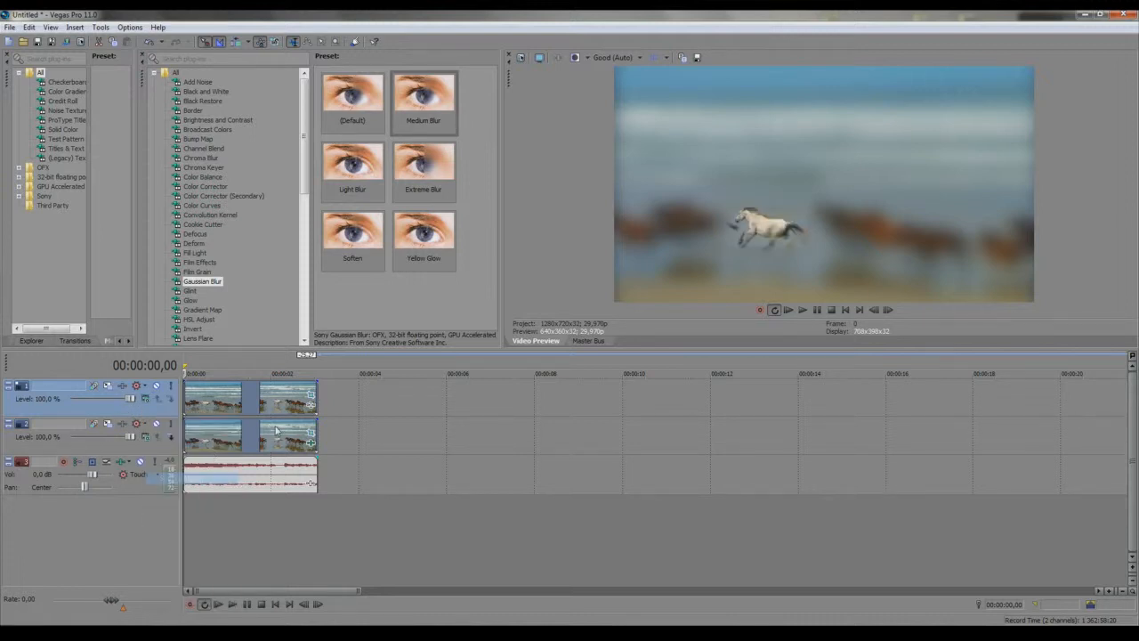
- Review the upper clip's mask settings and available pan/crop presets, and close them
click(310, 392)
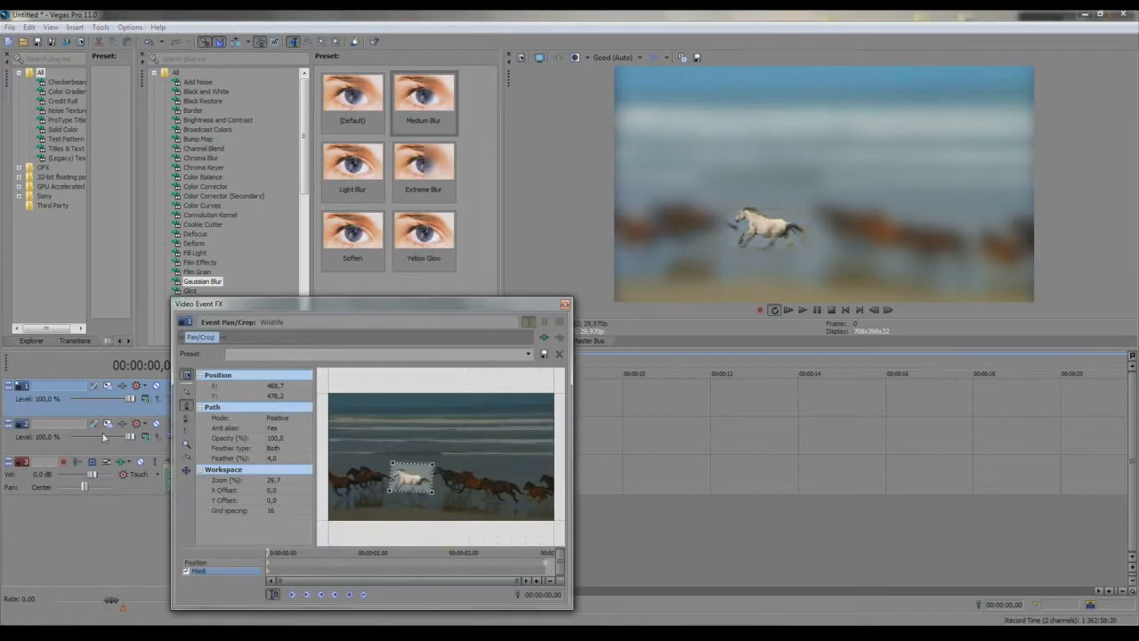
click(528, 355)
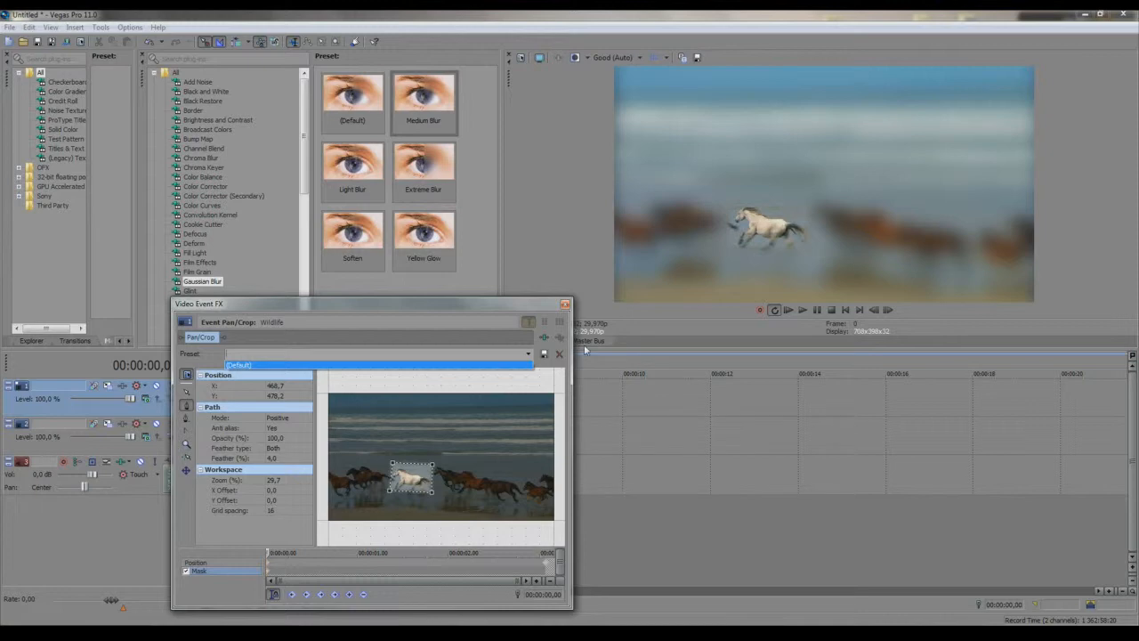
click(566, 306)
click(566, 306)
- Remove the Medium Blur Gaussian Blur from the lower Wildlife clip and close its effect settings
click(310, 442)
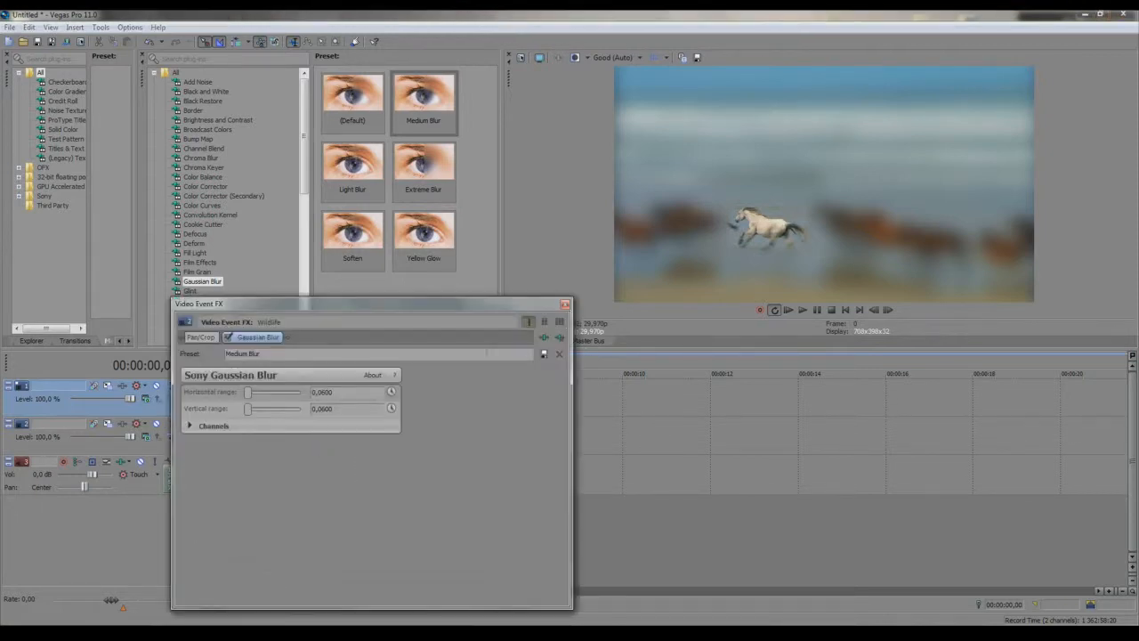
click(561, 338)
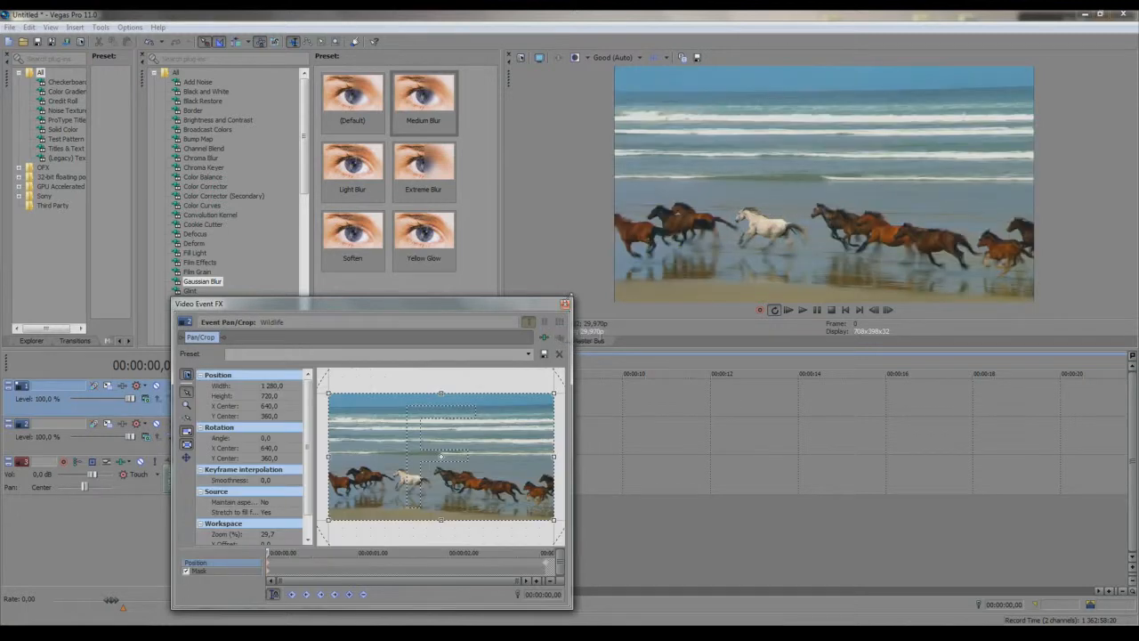
click(565, 306)
- Apply the Extreme Blur preset to the Wildlife clips and set the masked clip's horizontal range to 0.1053 and vertical range to 0.1263
drag(402, 167, 281, 400)
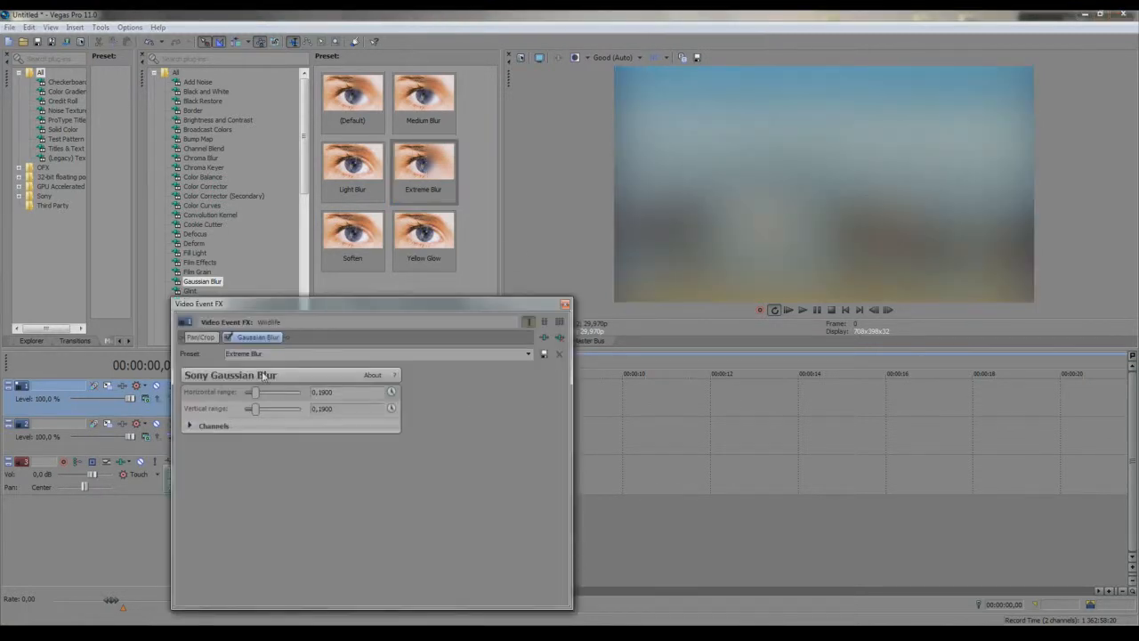
mouse_move(255, 392)
mouse_down()
mouse_move(244, 393)
mouse_move(244, 409)
mouse_up()
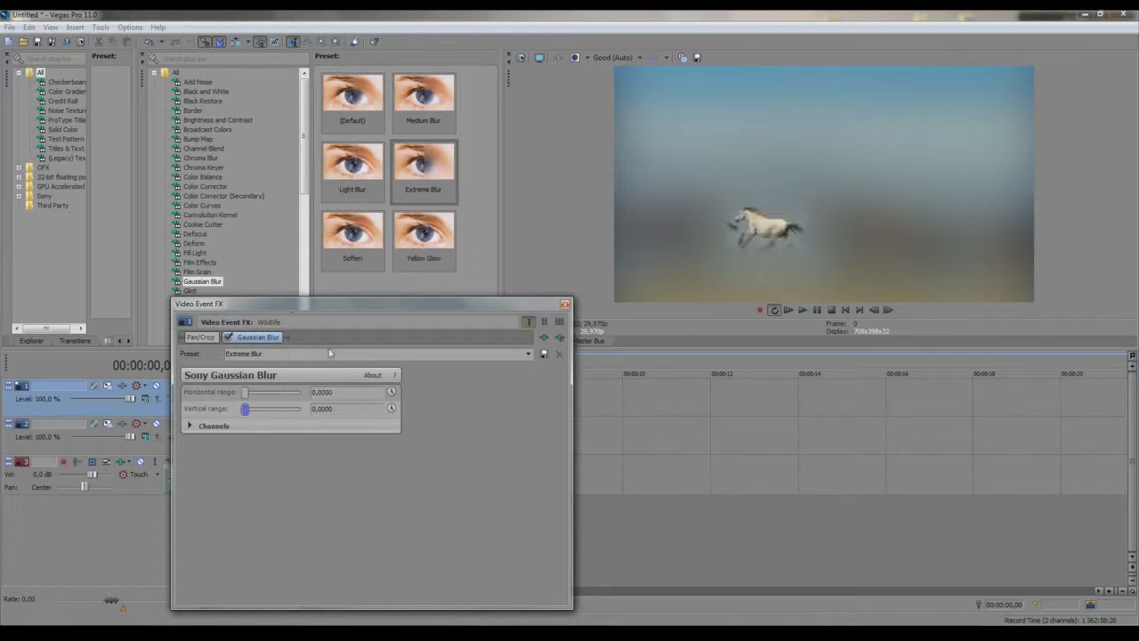
drag(414, 304, 634, 390)
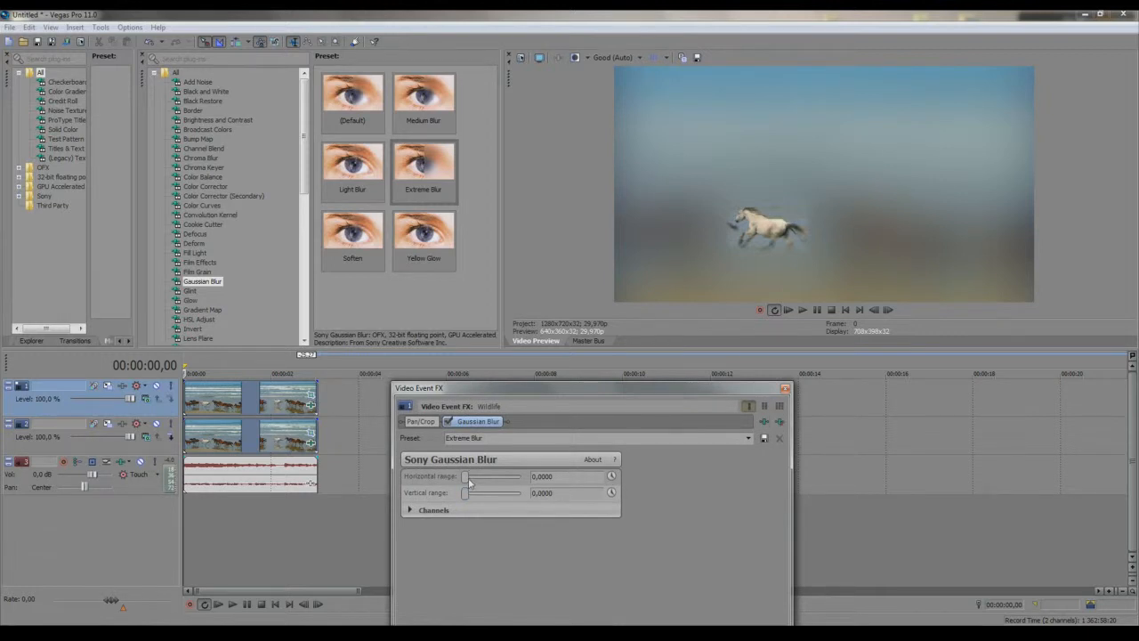
drag(471, 481, 474, 495)
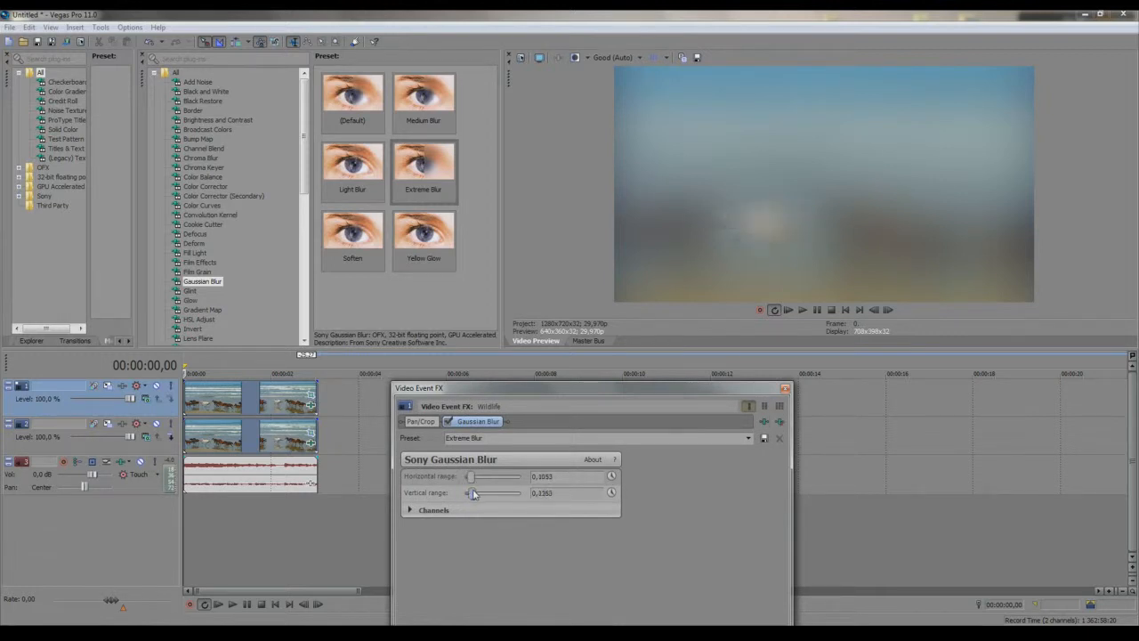
click(784, 388)
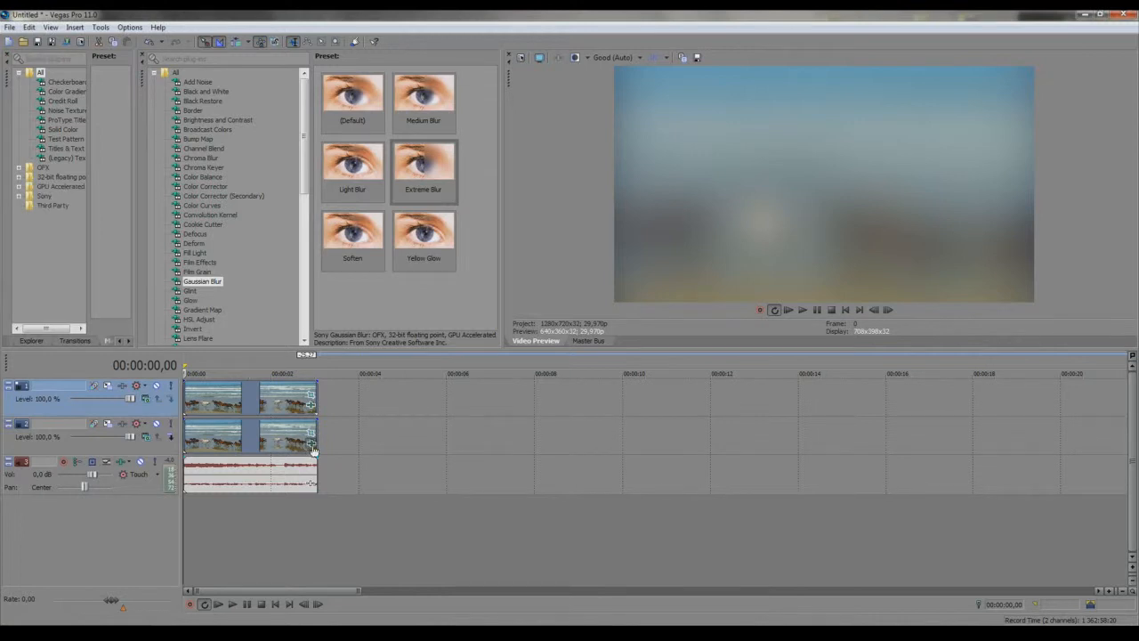
- Remove the Extreme Blur effect from the lower Wildlife clip so that only the masked horse is blurred
click(311, 441)
click(779, 422)
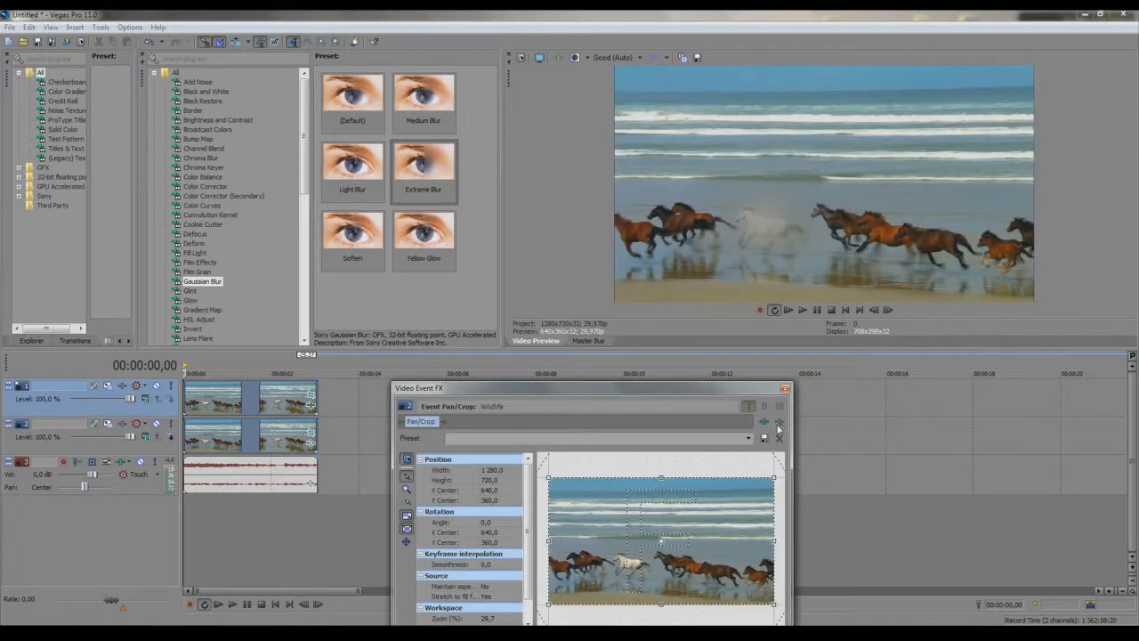
click(785, 389)
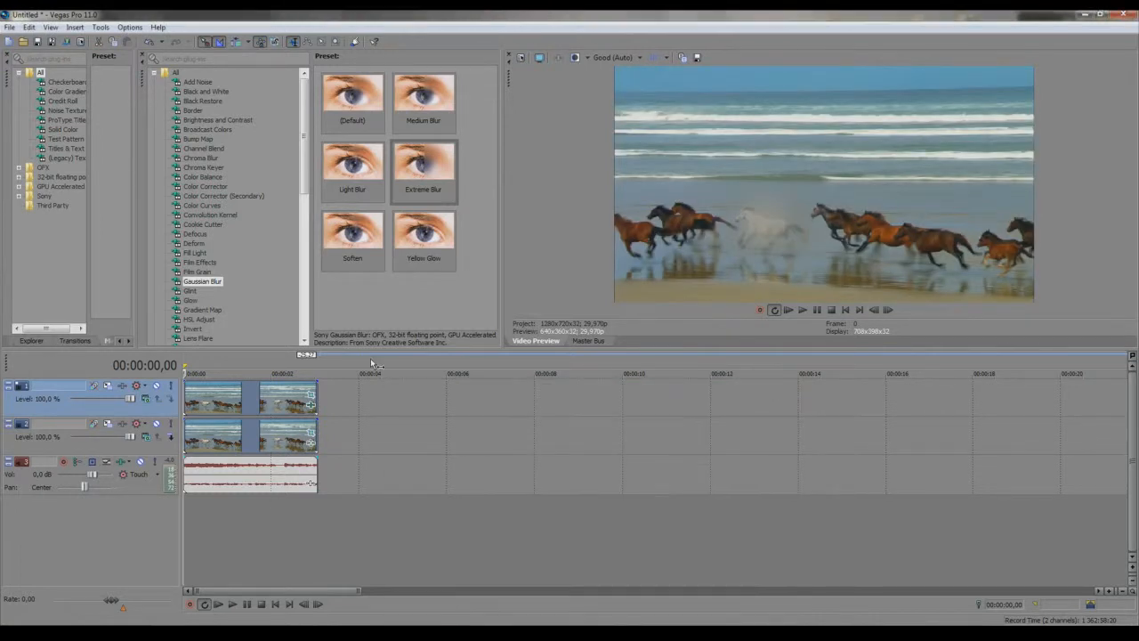
- Readjust the Gaussian Blur's horizontal and vertical ranges on the masked upper clip and play back the result
click(311, 406)
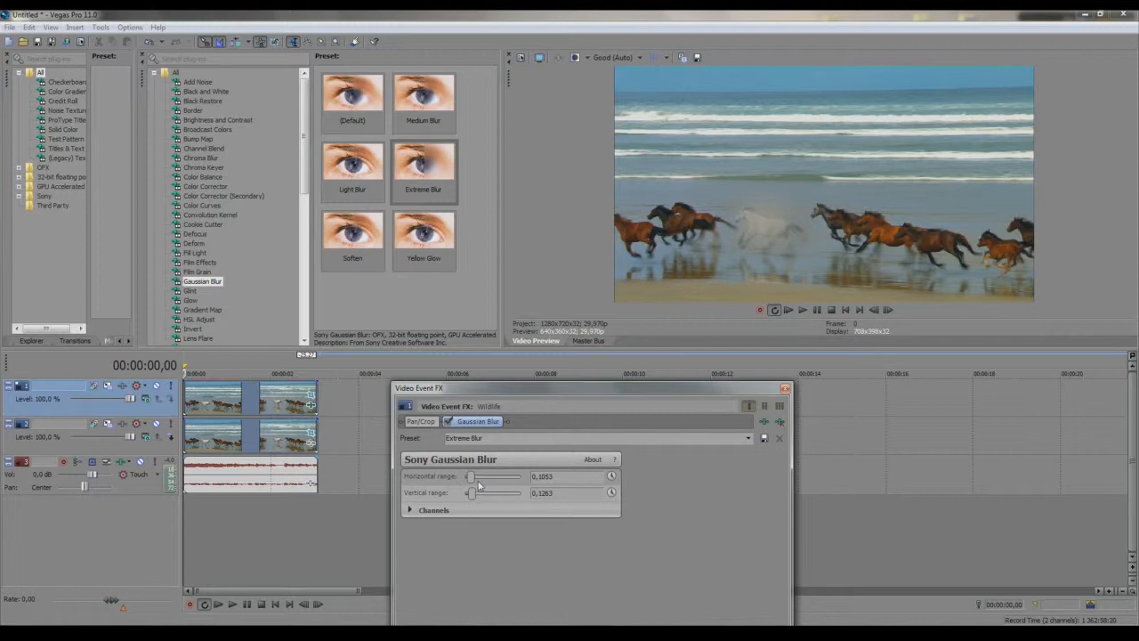
drag(471, 480, 473, 505)
click(784, 388)
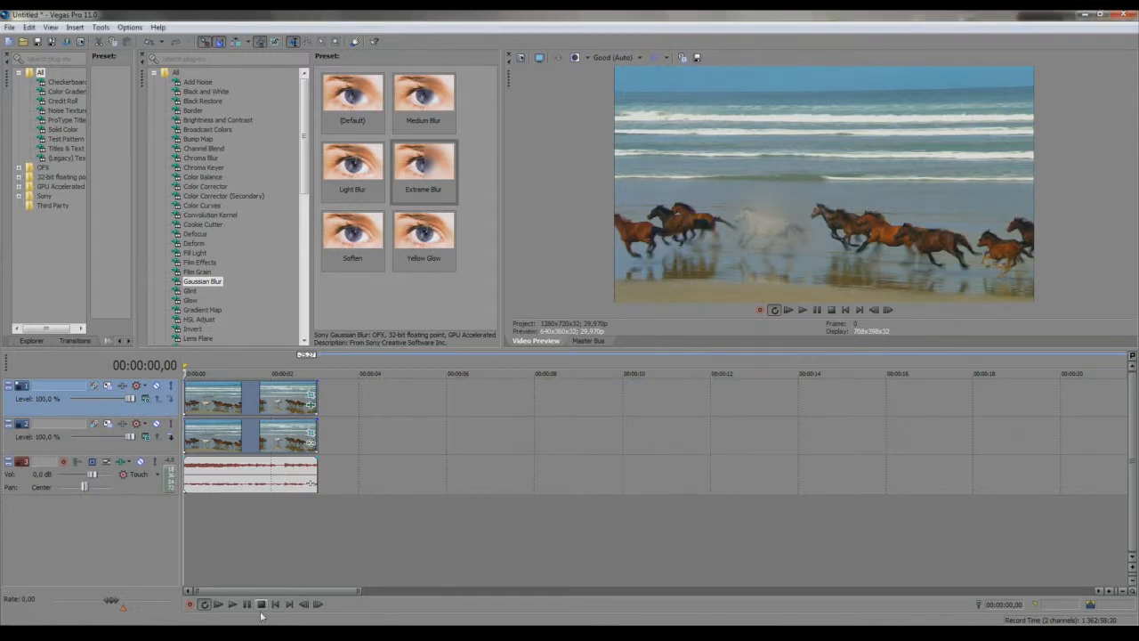
click(231, 605)
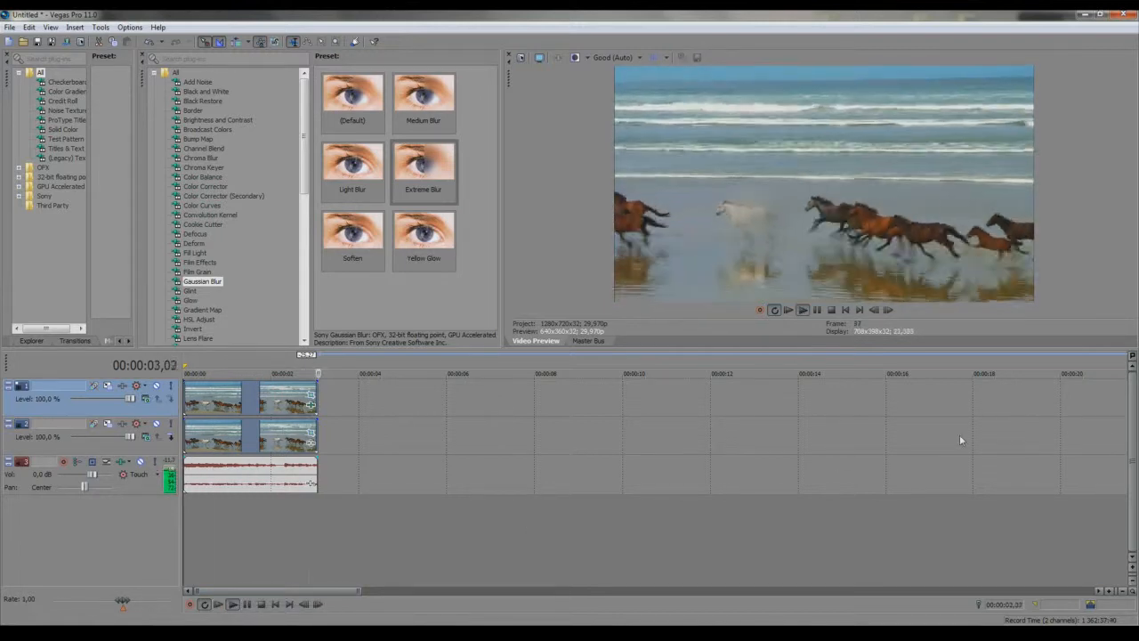
click(246, 604)
- Open the pan/crop settings of the upper Wildlife clip and go to the start of its mask timeline
click(231, 392)
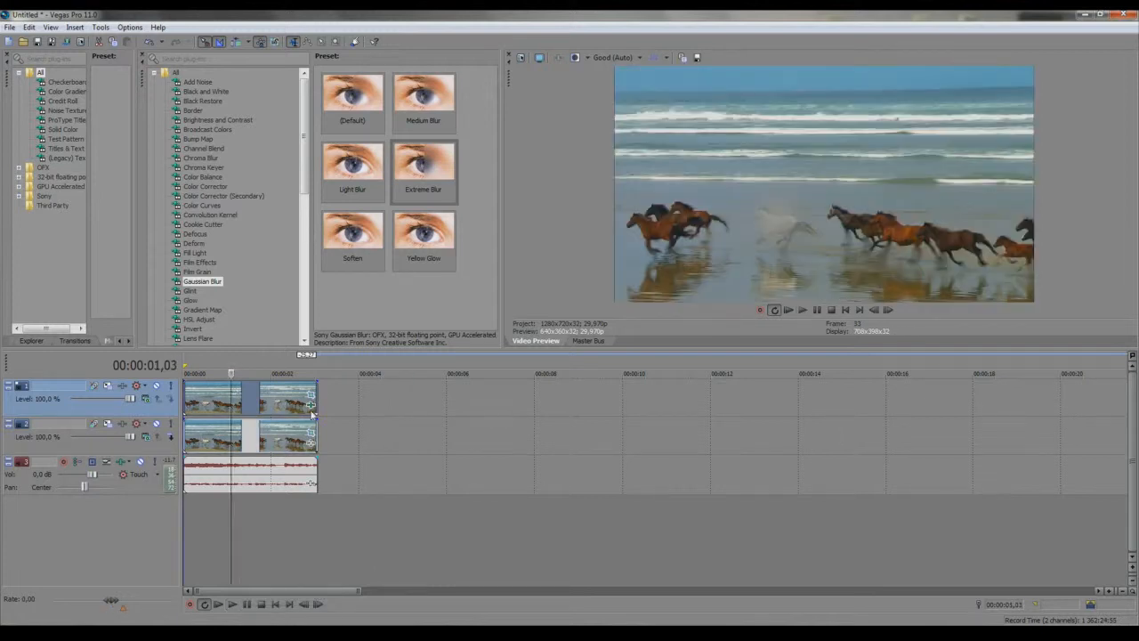
click(310, 394)
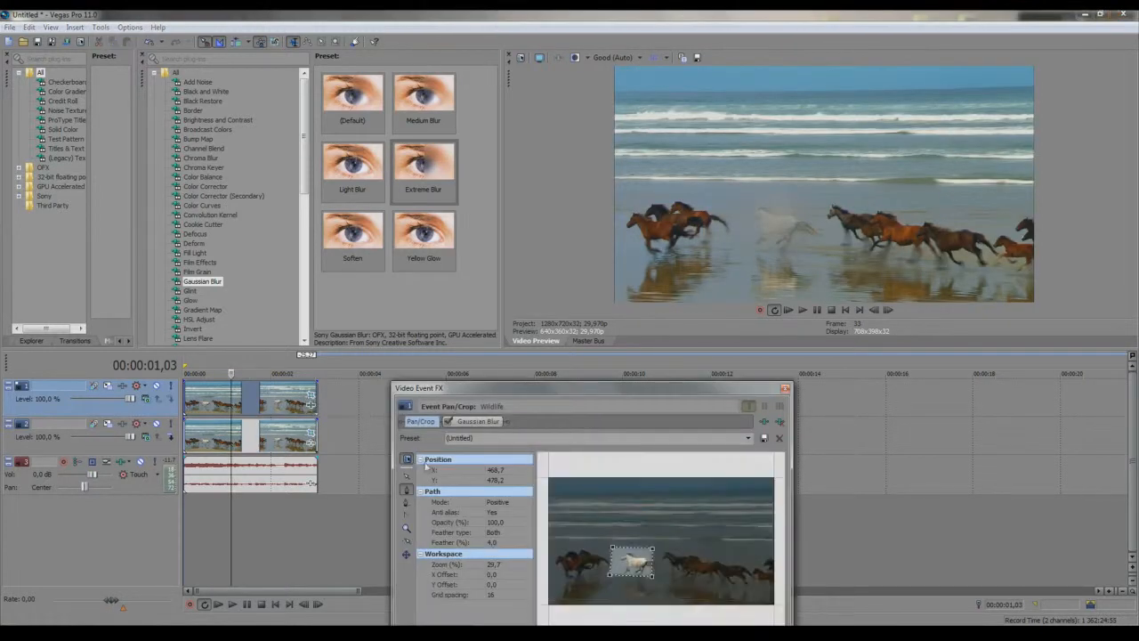
drag(501, 393, 312, 194)
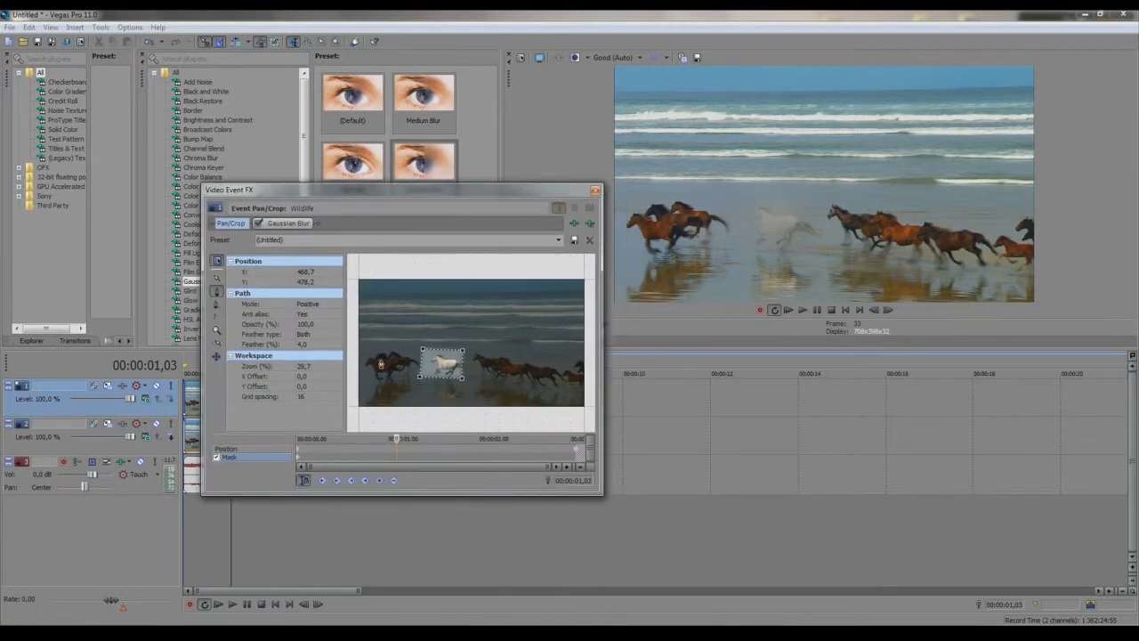
click(300, 450)
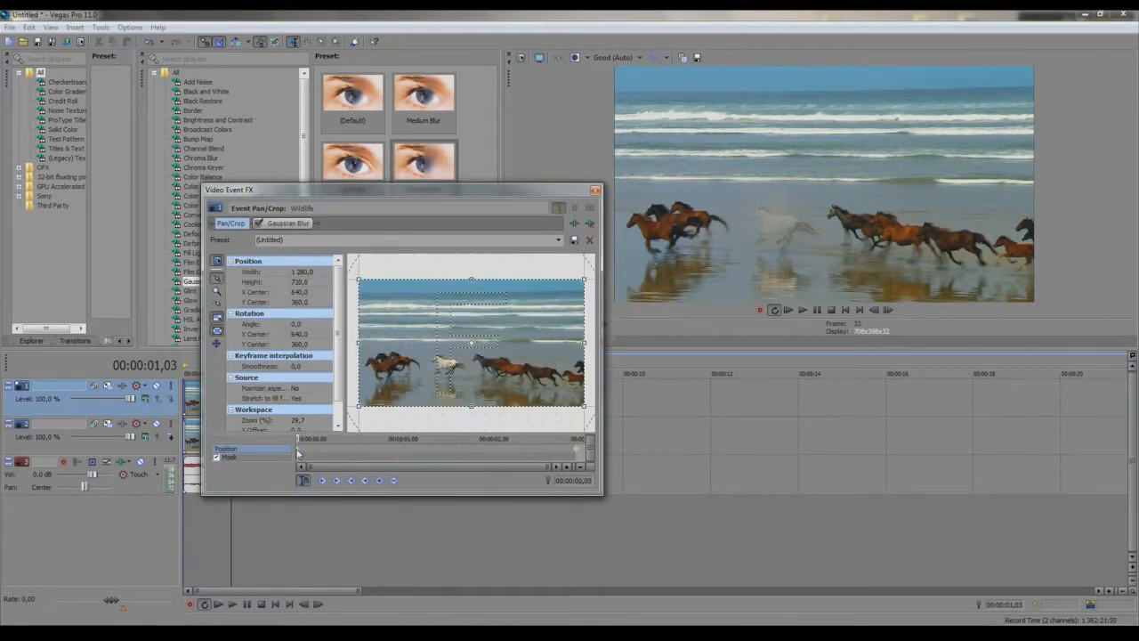
click(300, 458)
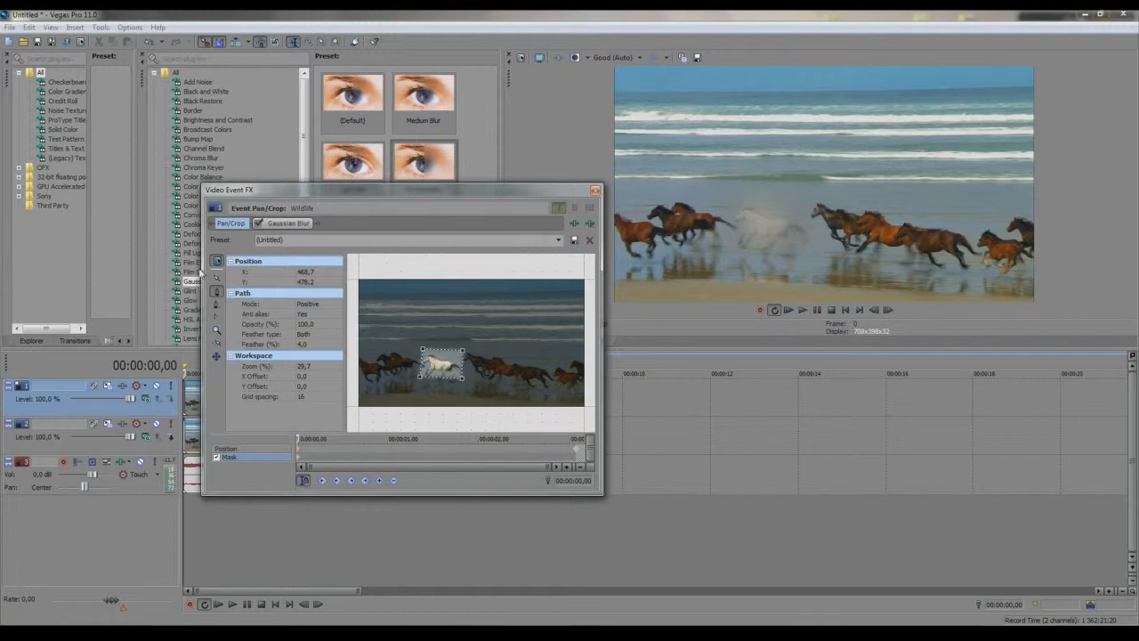
- Reshape the mask at the first frame by moving its anchor points closer around the white horse
click(217, 278)
click(428, 352)
drag(426, 353, 466, 386)
right_click(409, 380)
click(445, 451)
click(415, 360)
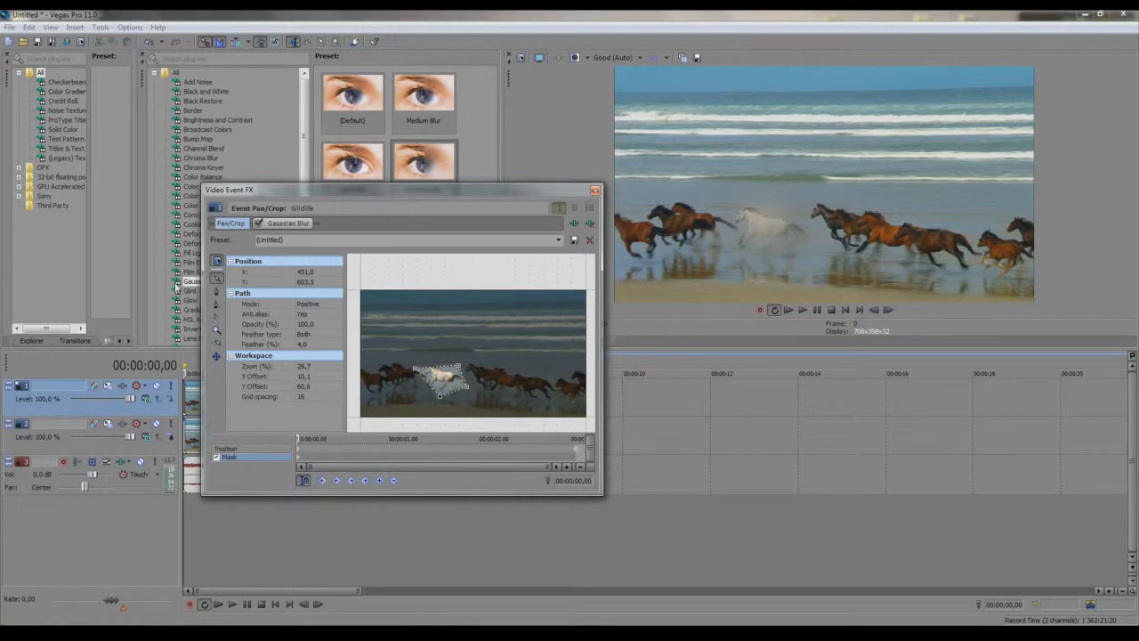
- Try to add further anchor points to the white horse's mask with the anchor creation tool
click(216, 291)
click(442, 375)
click(416, 371)
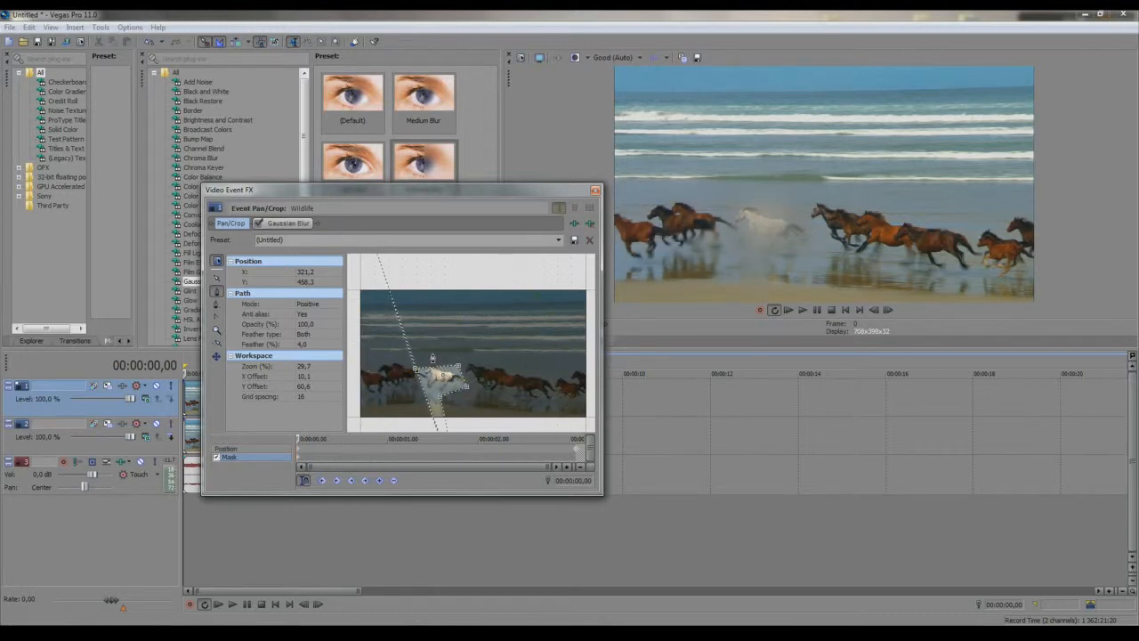
click(437, 388)
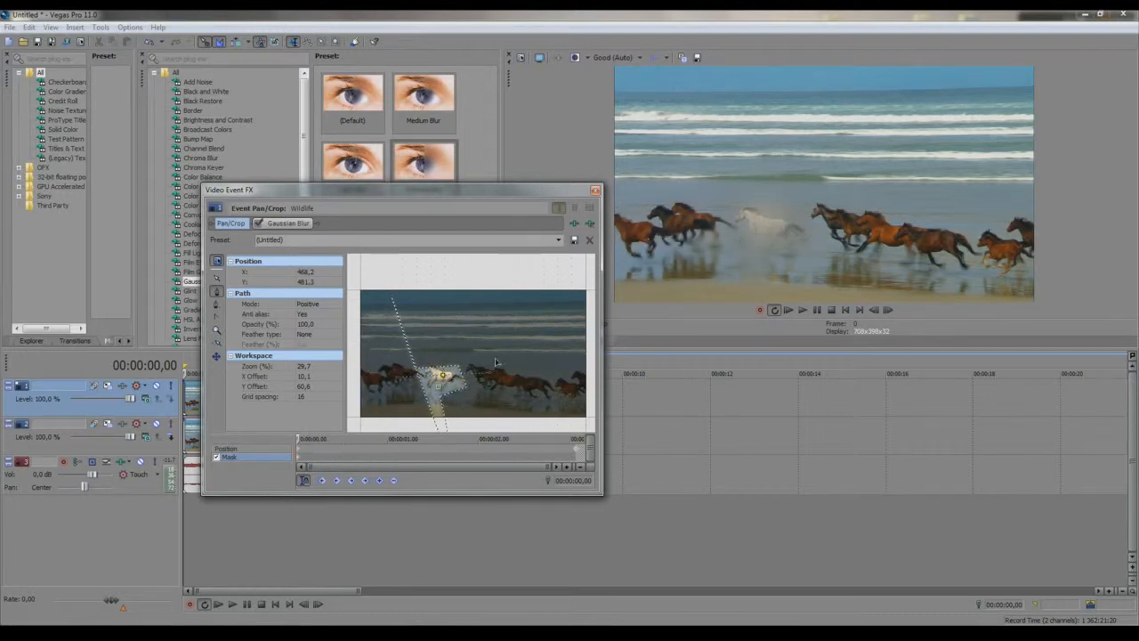